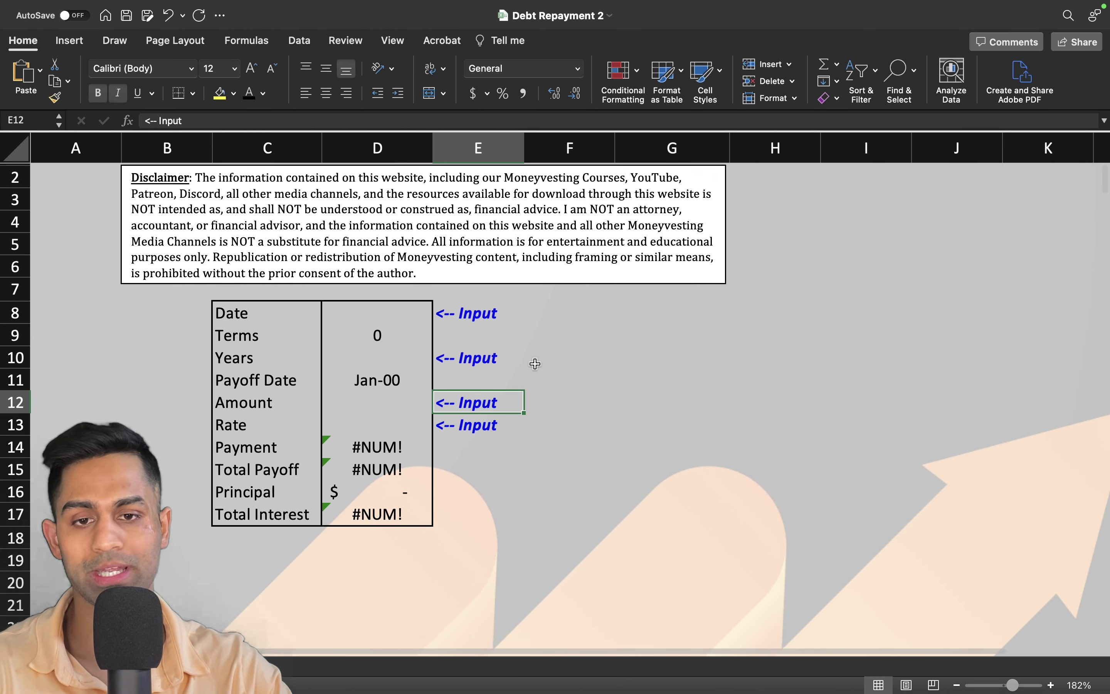
Enter 01/01/2022 as the loan start date in D8 so it displays Jan-22
scroll(535, 364, "up", 1)
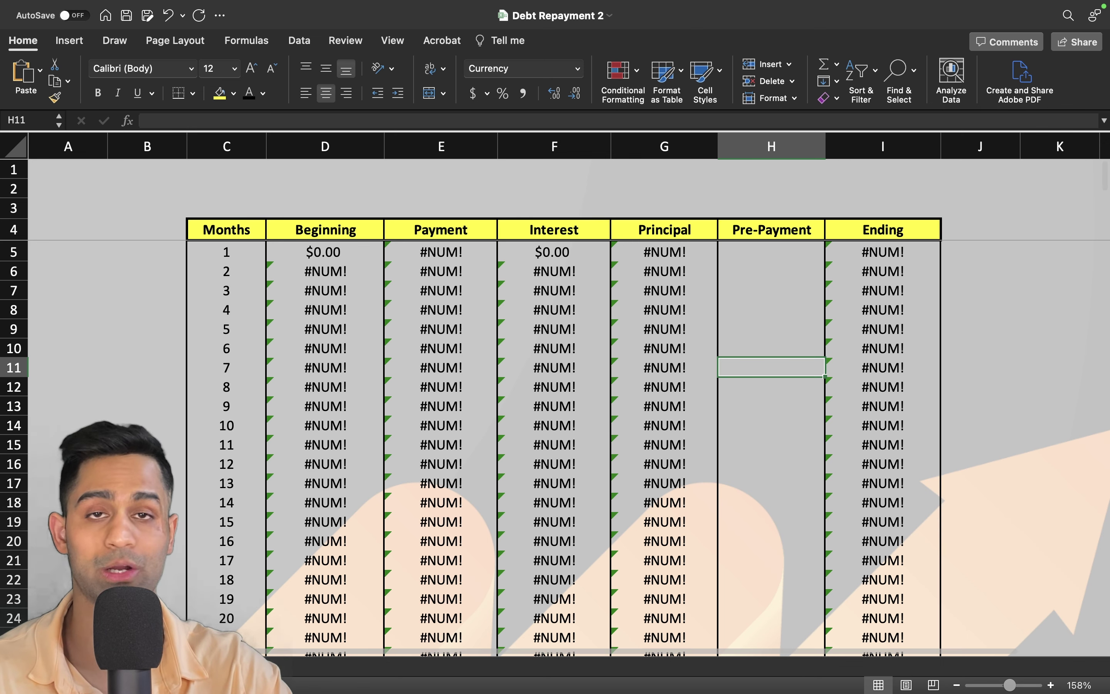
left_click(220, 666)
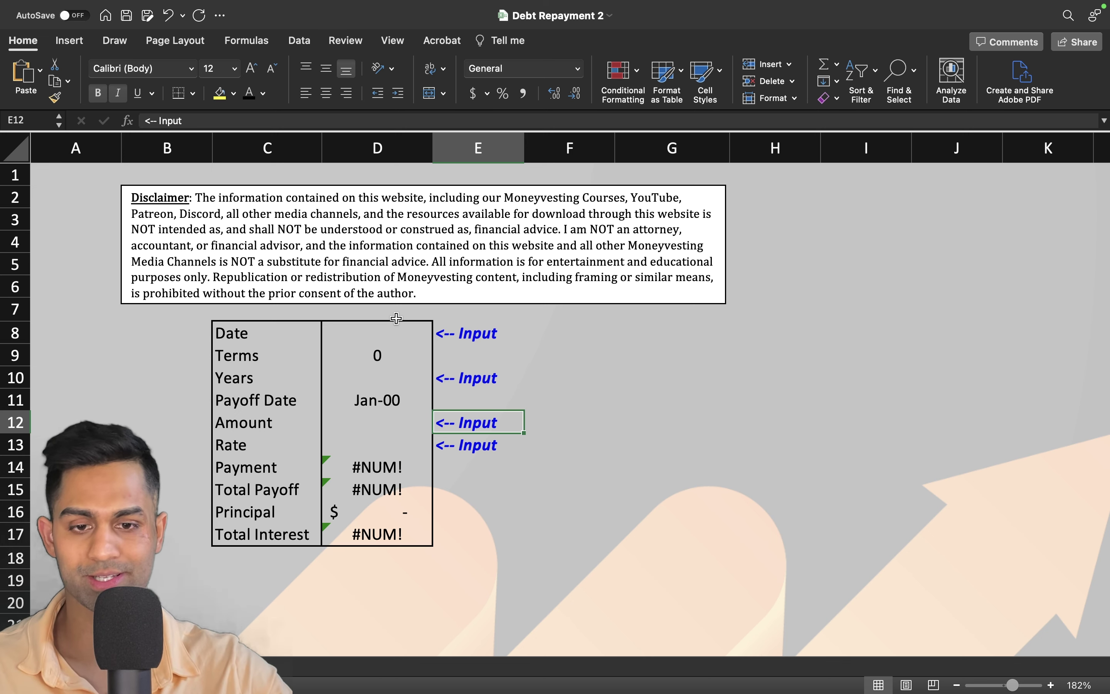
left_click(384, 335)
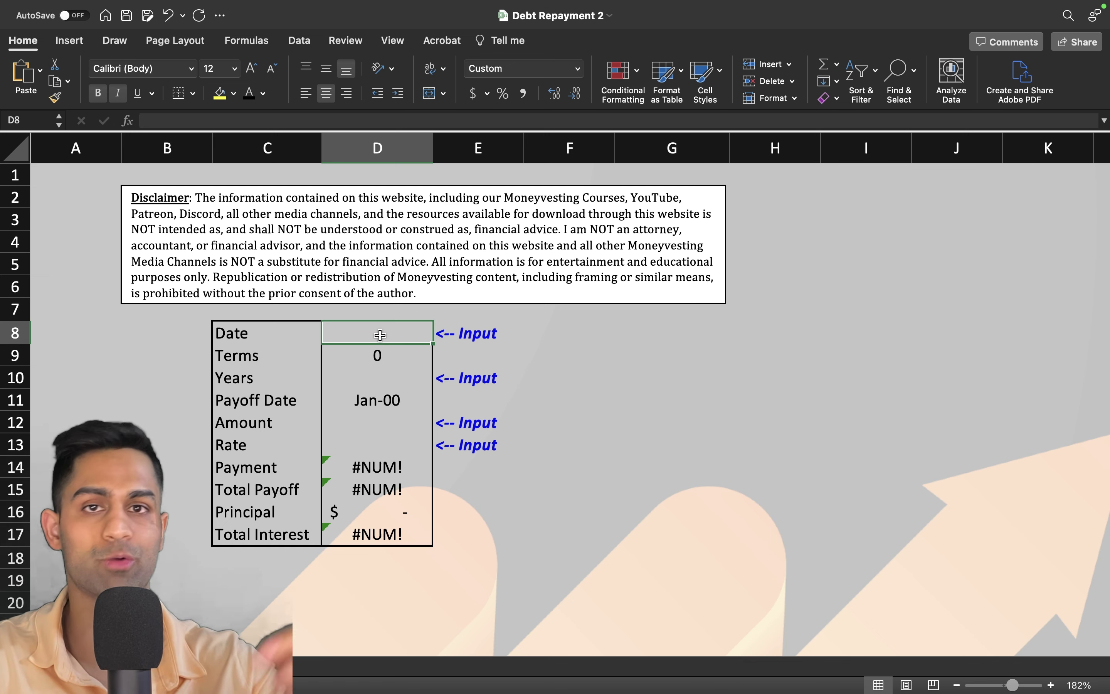
type("01/01/")
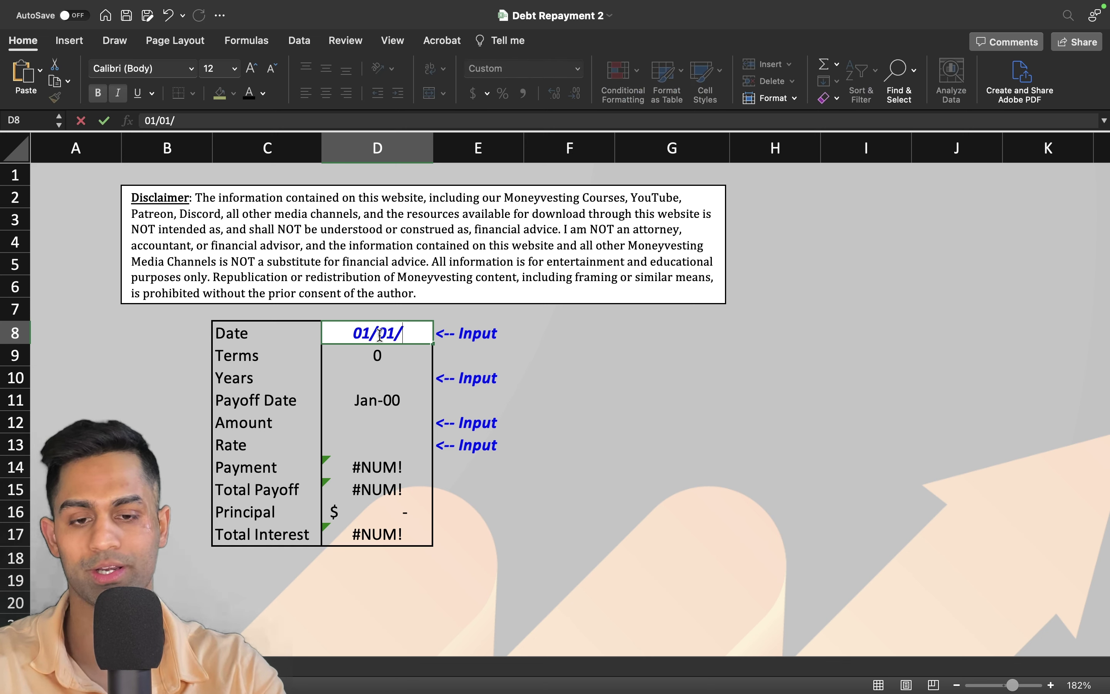
type("2022")
key("Return")
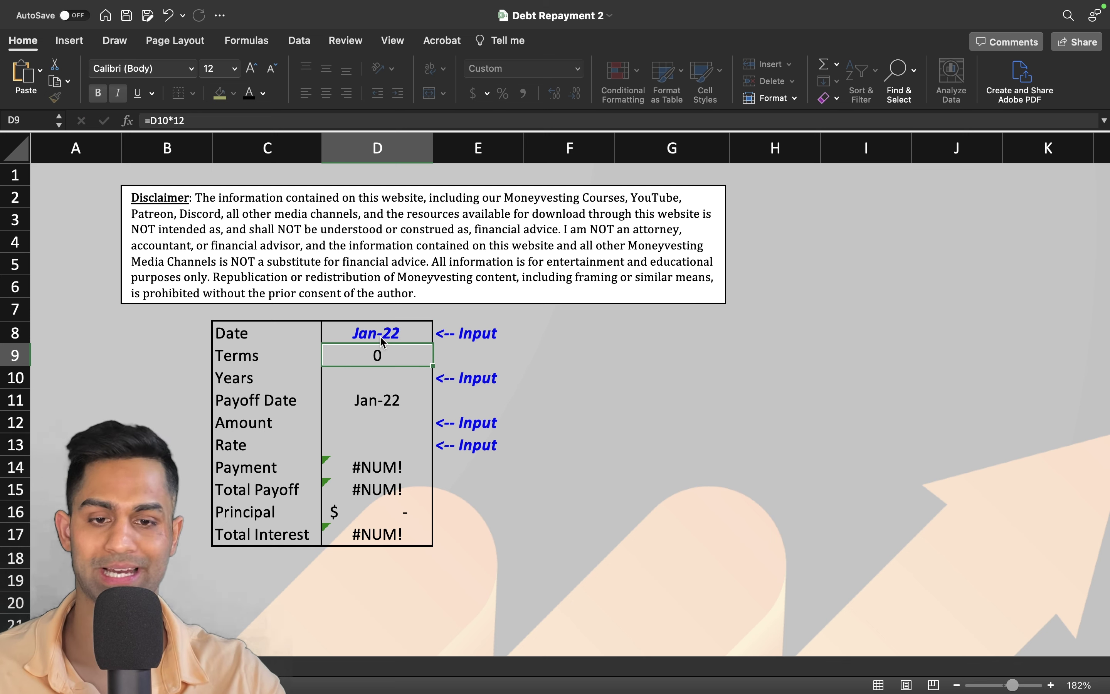
left_click(379, 335)
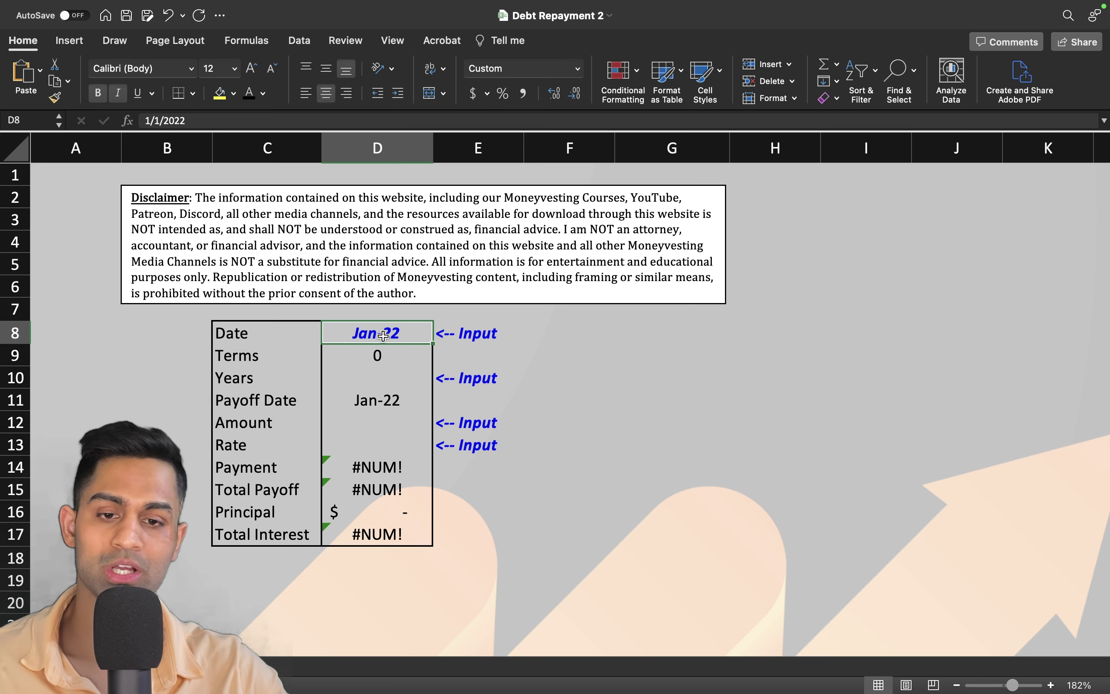
key("Down")
key("Down")
Enter 20 in the Years cell D10, giving 240 terms and a Jan-42 payoff date
key("Left")
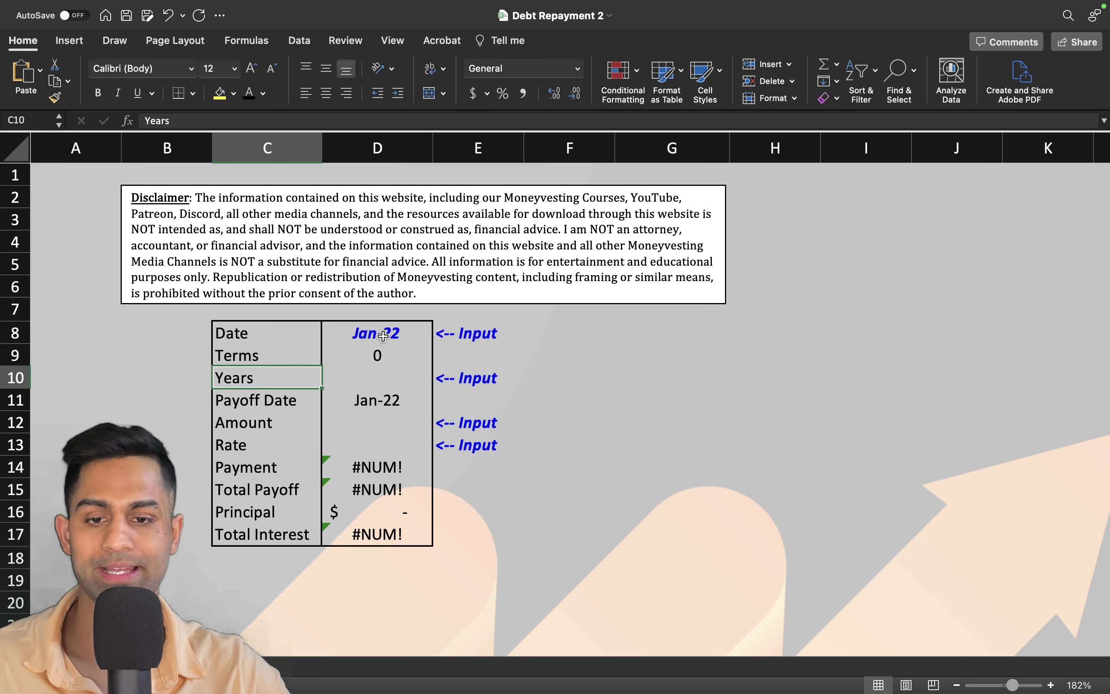
key("shift+Right")
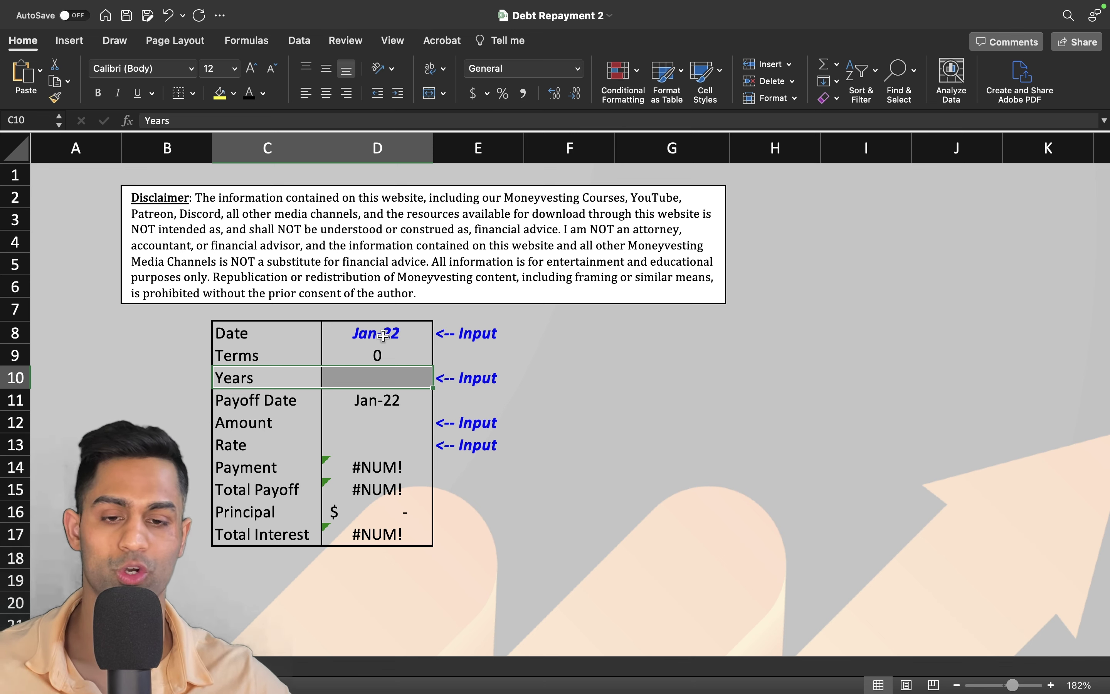
key("Right")
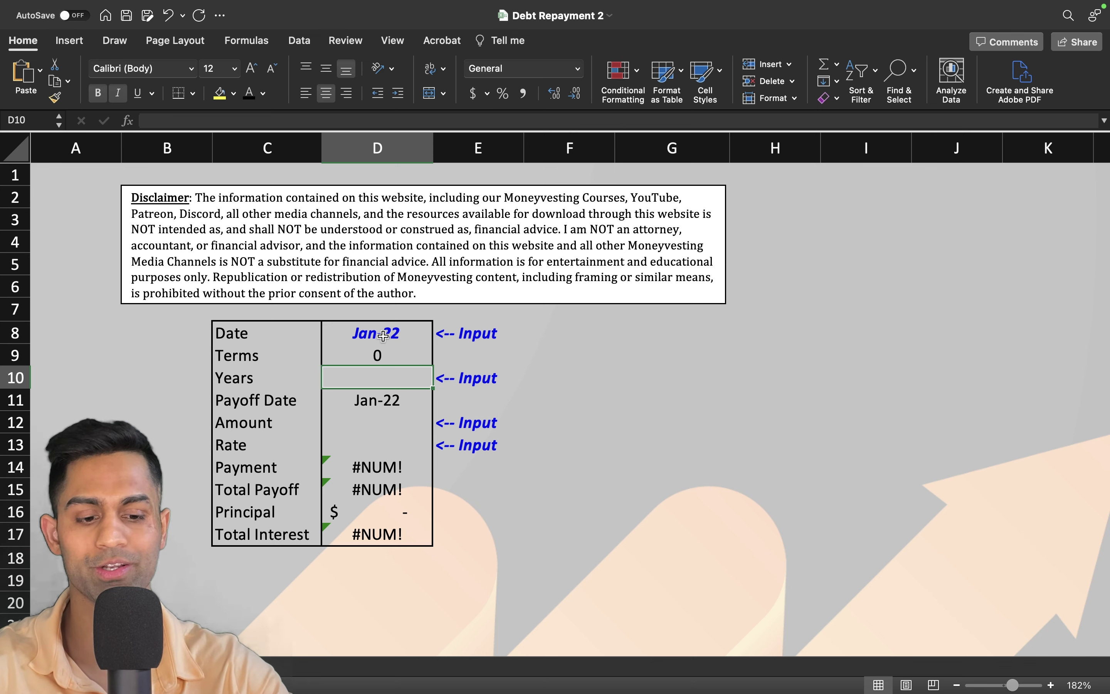
type("20")
key("Return")
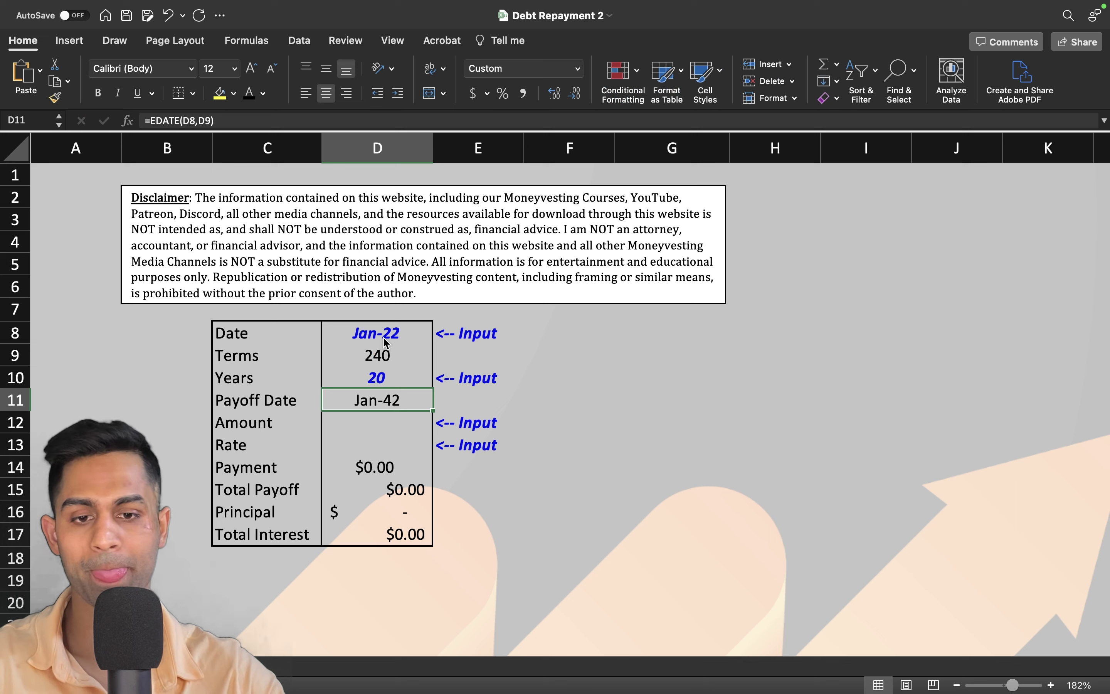
key("Up")
left_click_drag(230, 354, 415, 349)
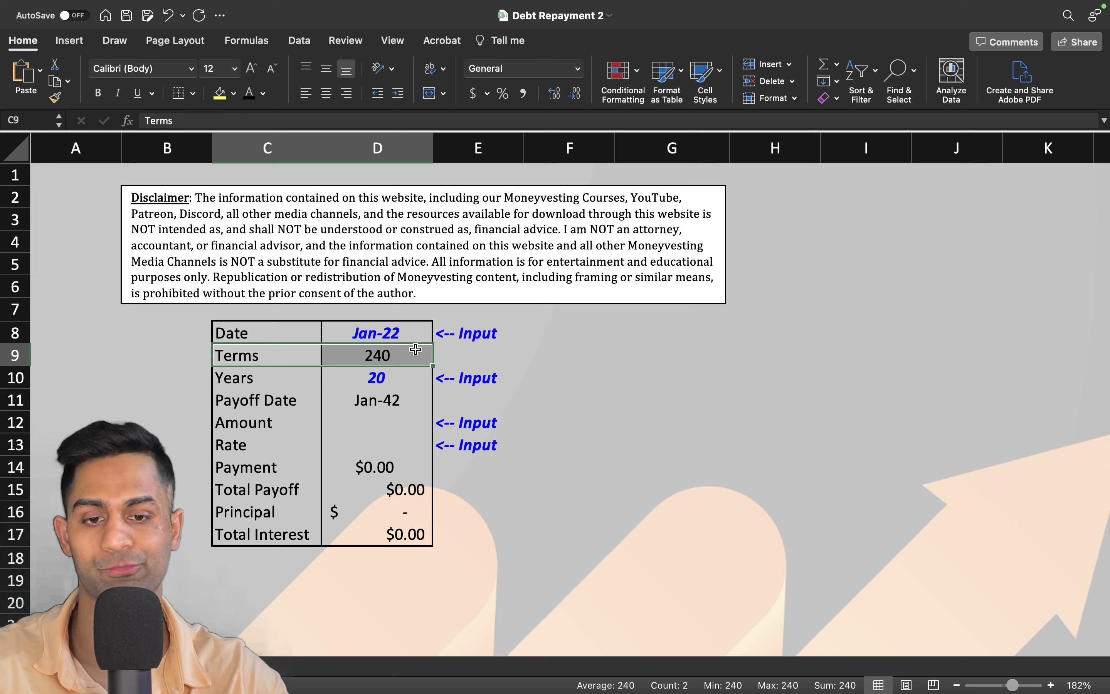
key("Down")
key("Down")
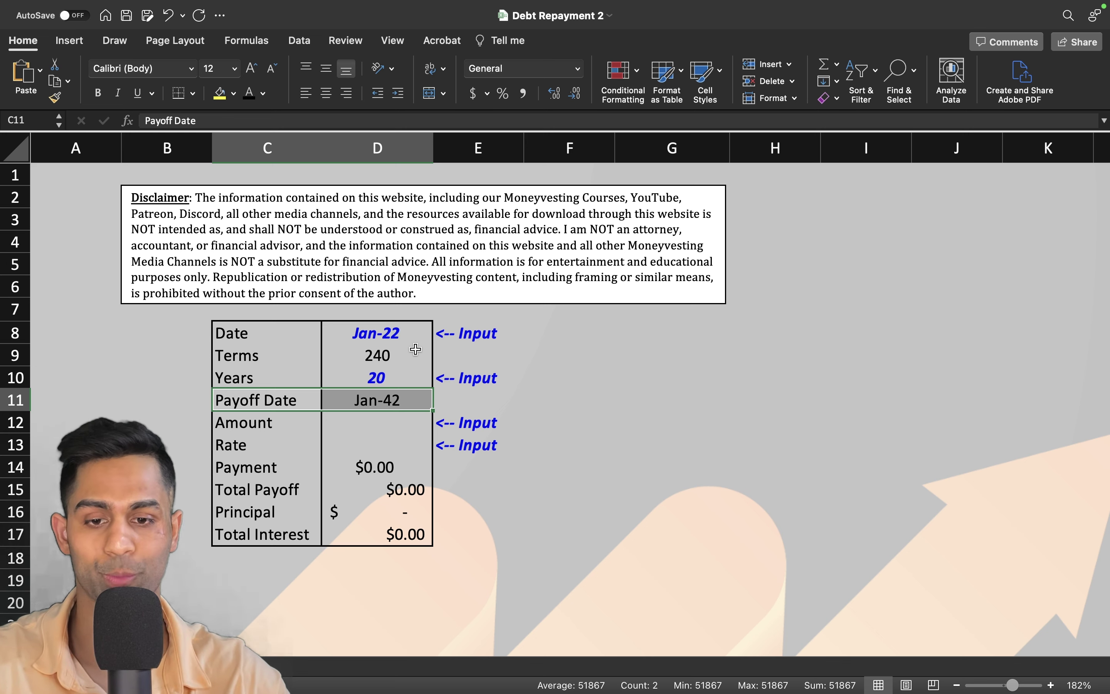
Enter a 100000 loan amount in D12 and a 4.2% rate in D13
key("Down")
key("shift+Right")
key("shift+Down")
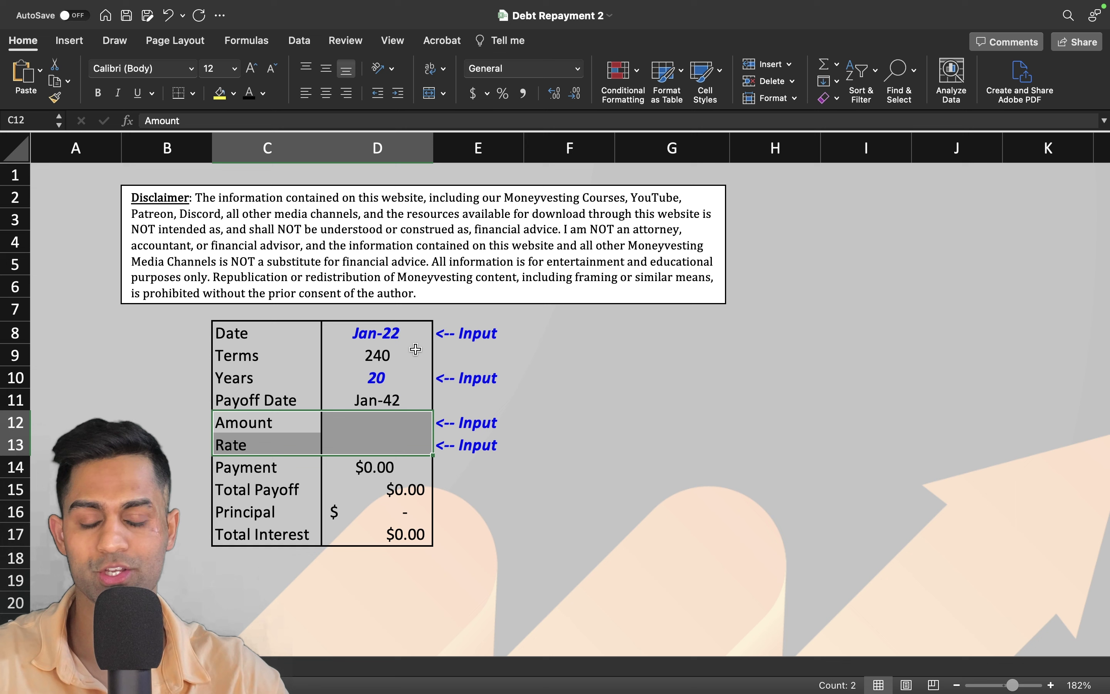
key("Right")
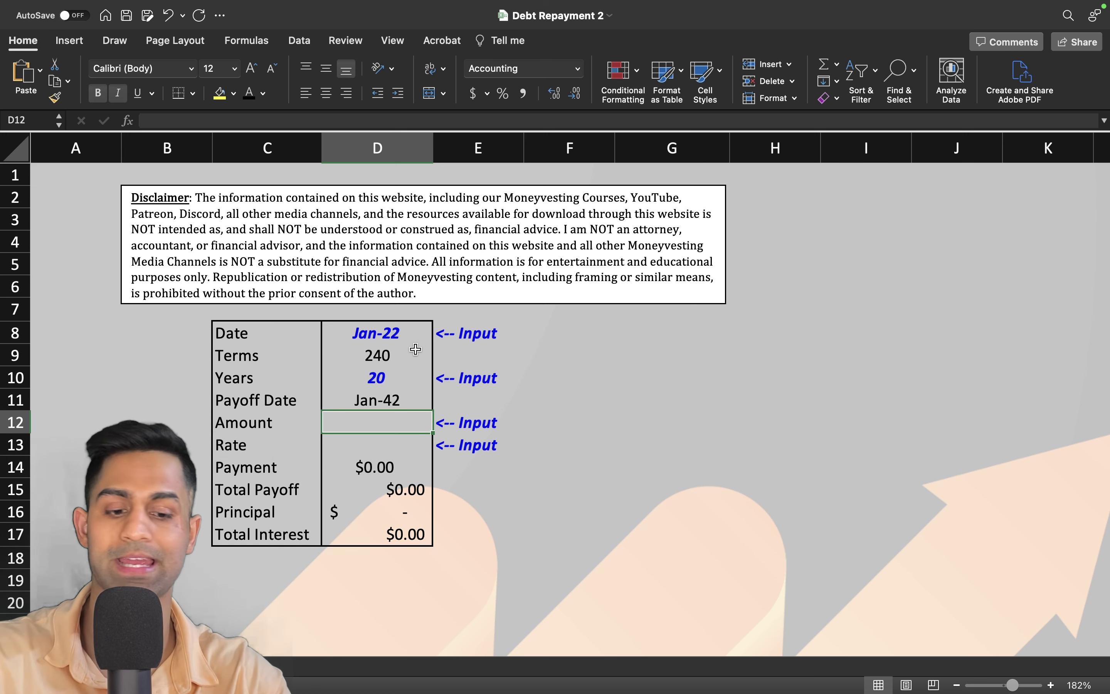
type("100000")
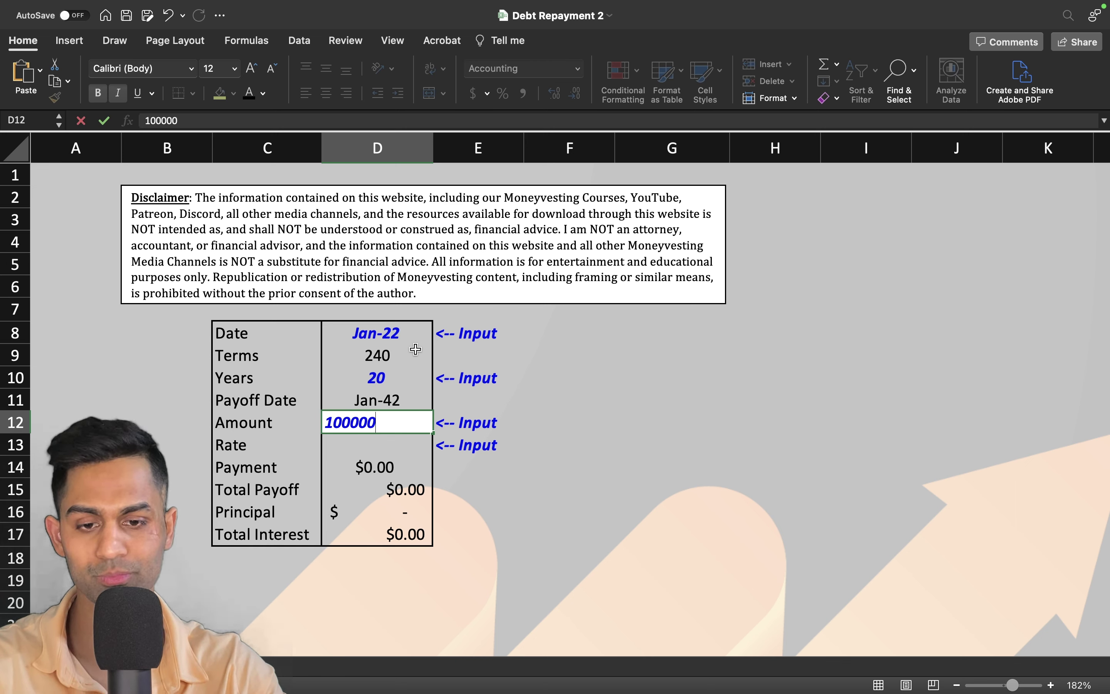
key("Return")
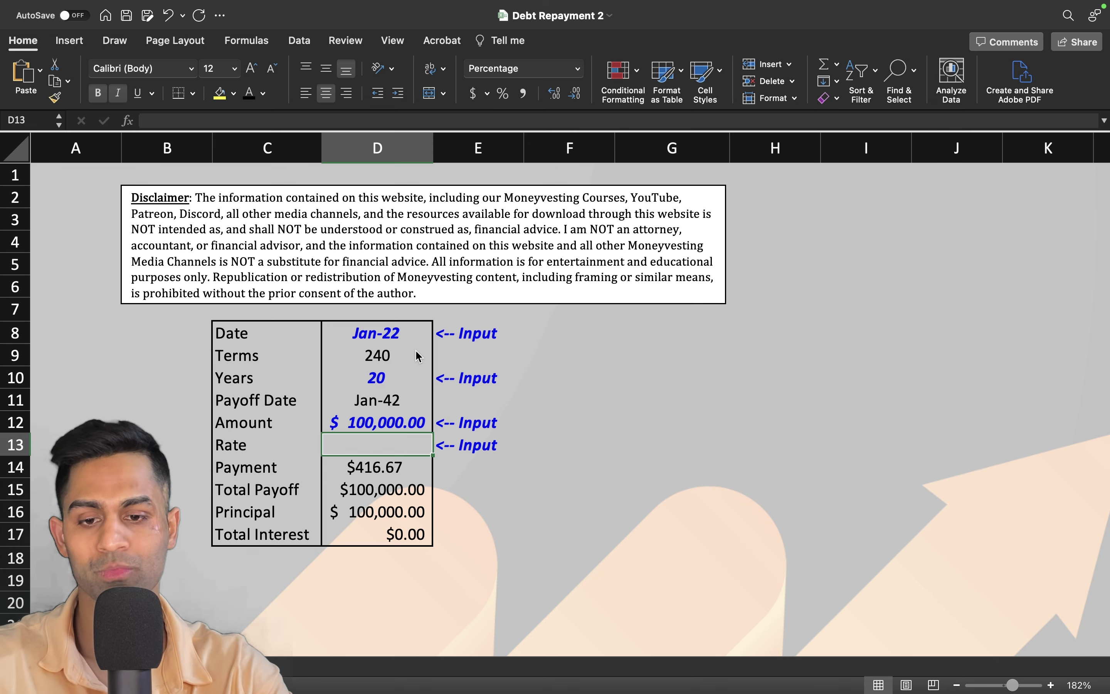
type("4.2")
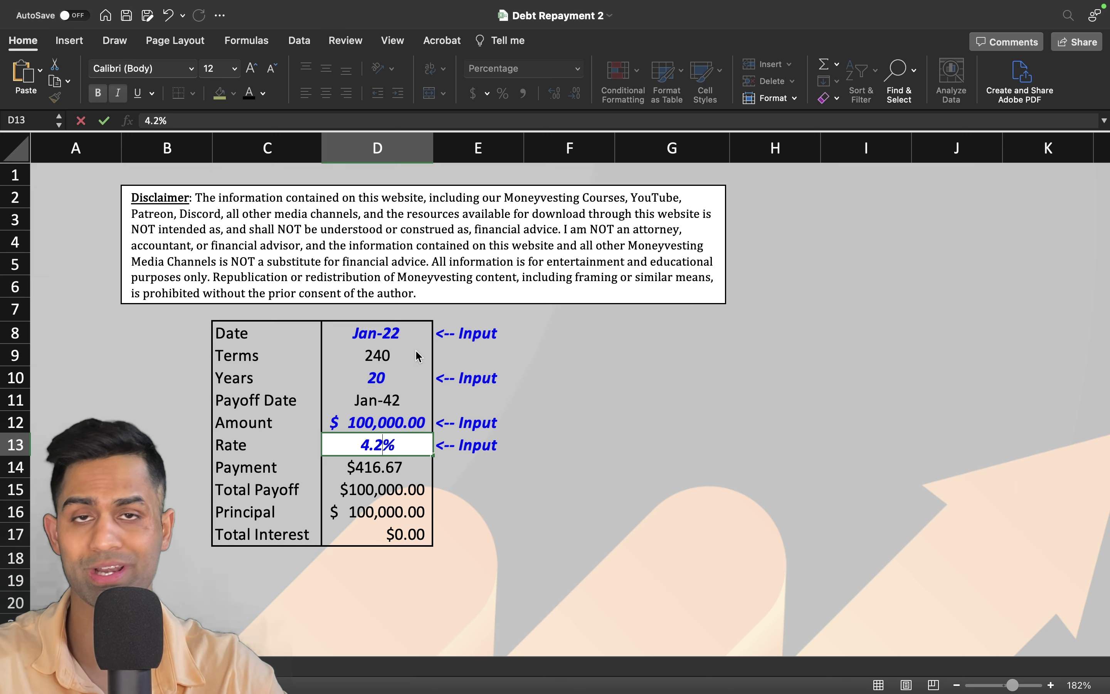
key("Return")
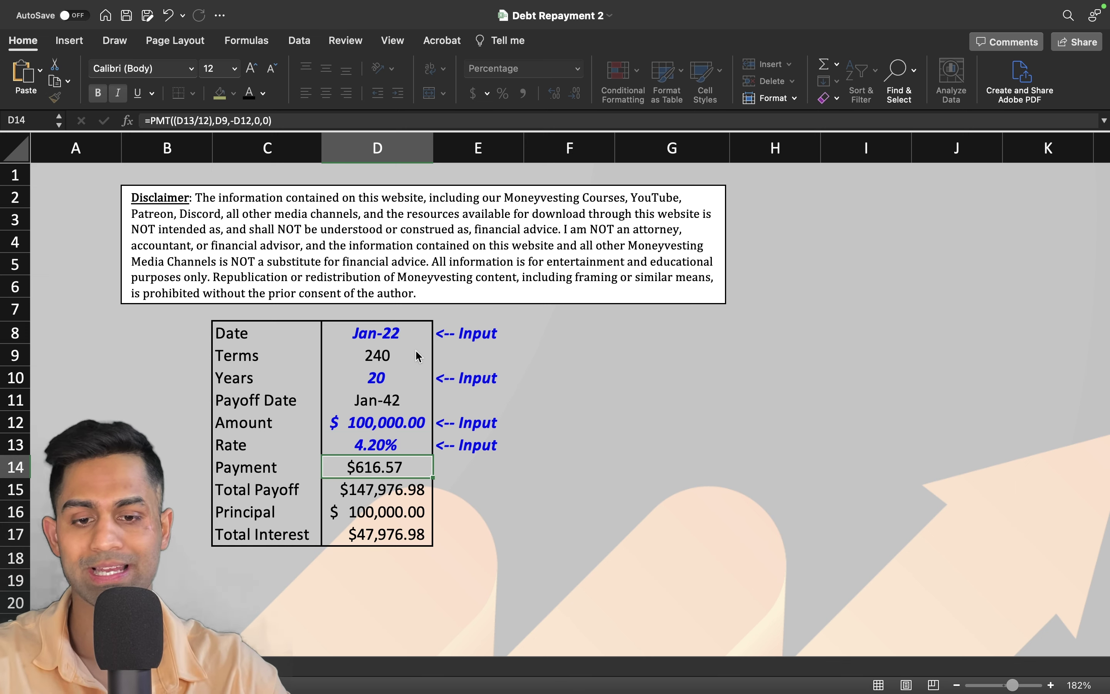
left_click_drag(305, 466, 411, 468)
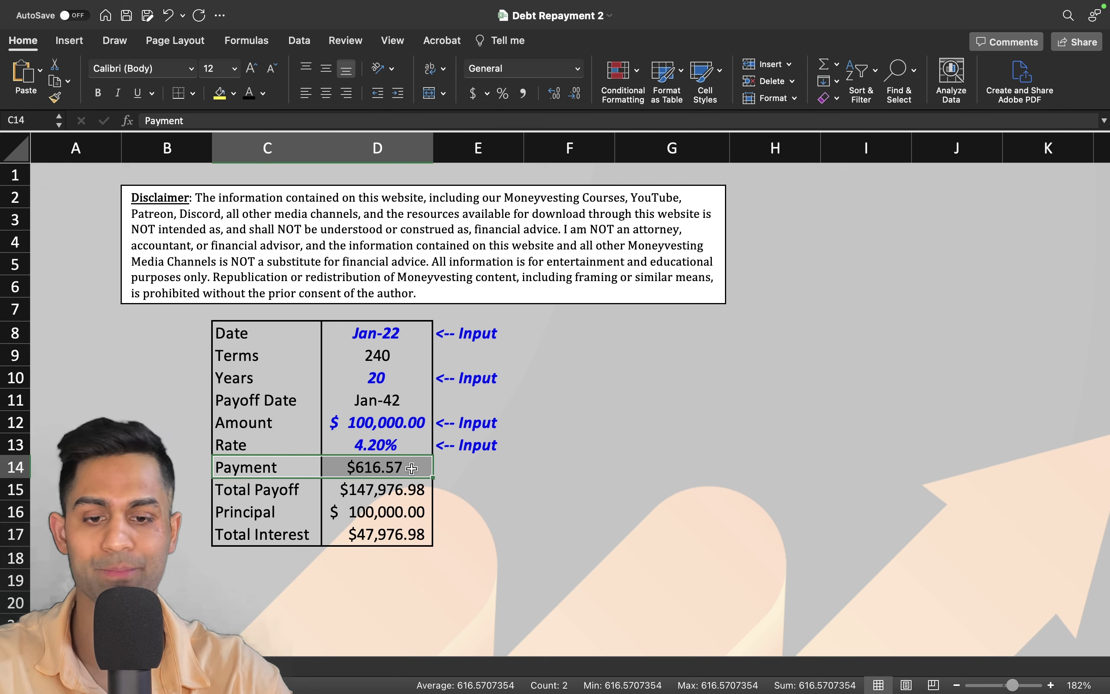
left_click(412, 468)
scroll(343, 484, "up", 5)
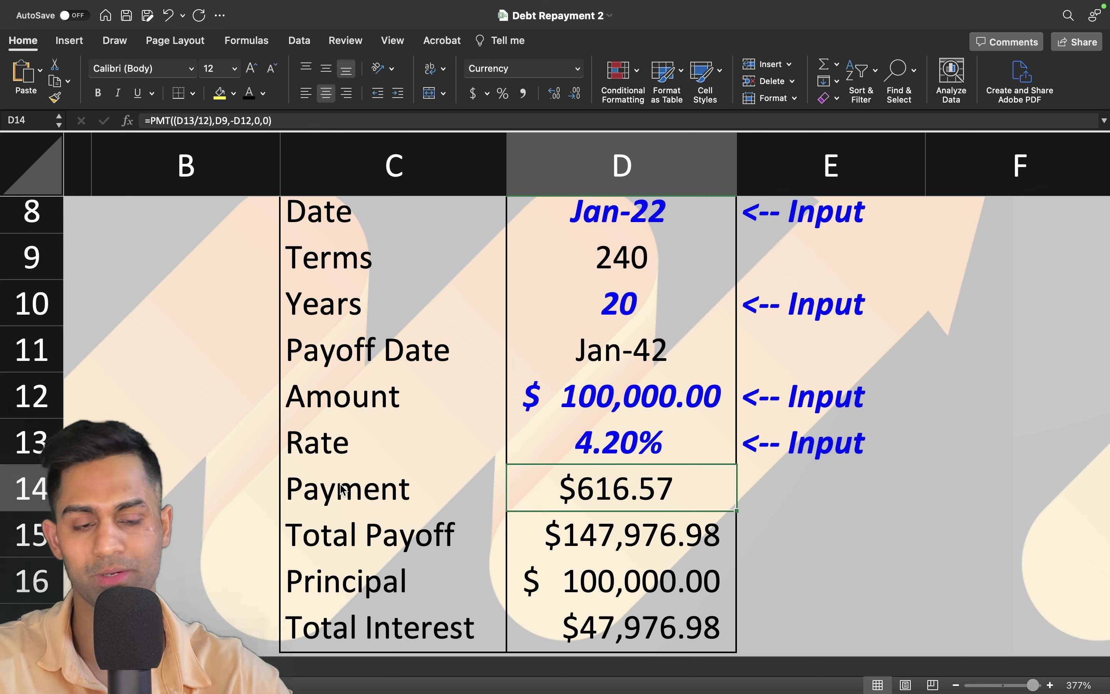
scroll(351, 441, "up", 1)
left_click_drag(370, 246, 625, 458)
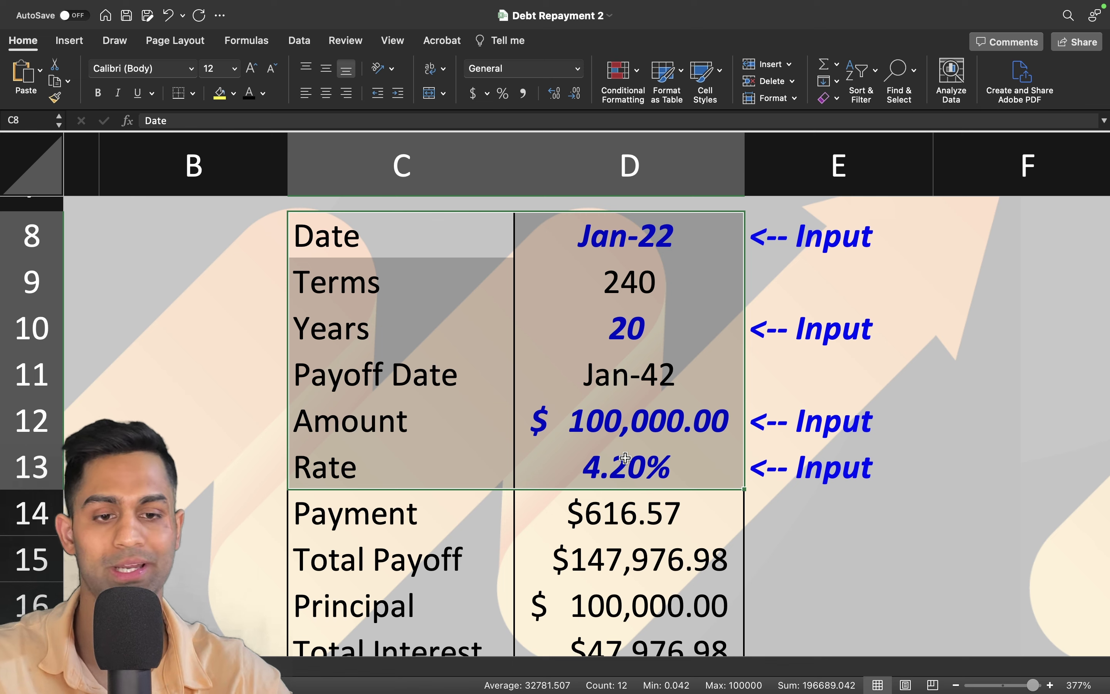
left_click(624, 457)
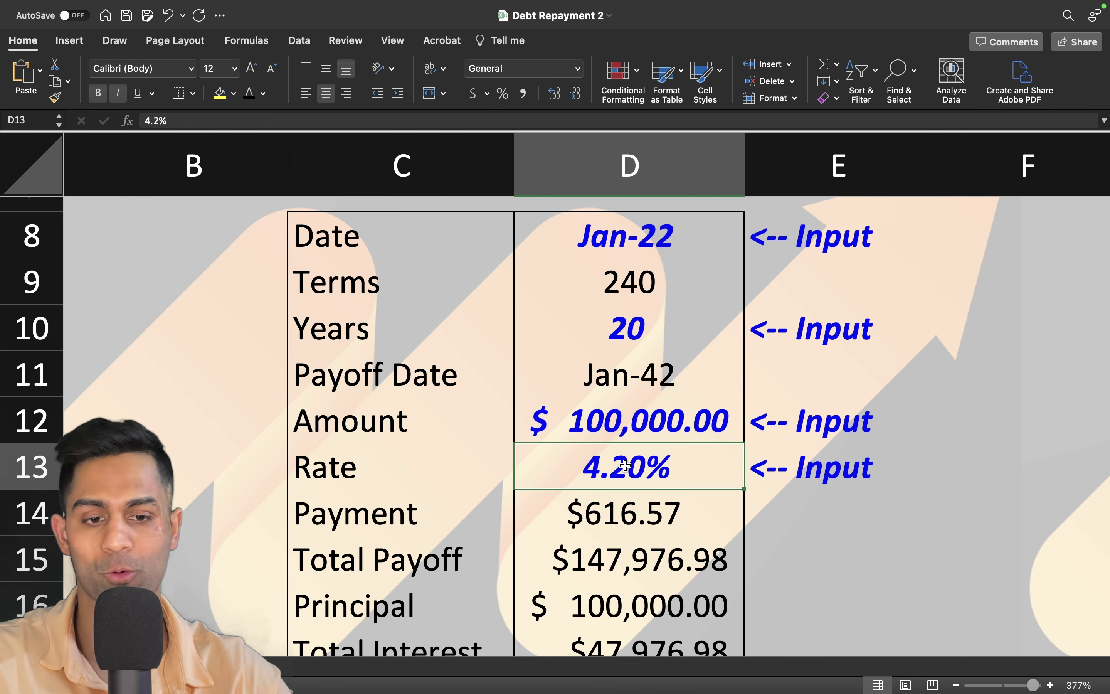
scroll(505, 459, "down", 1)
left_click(432, 461)
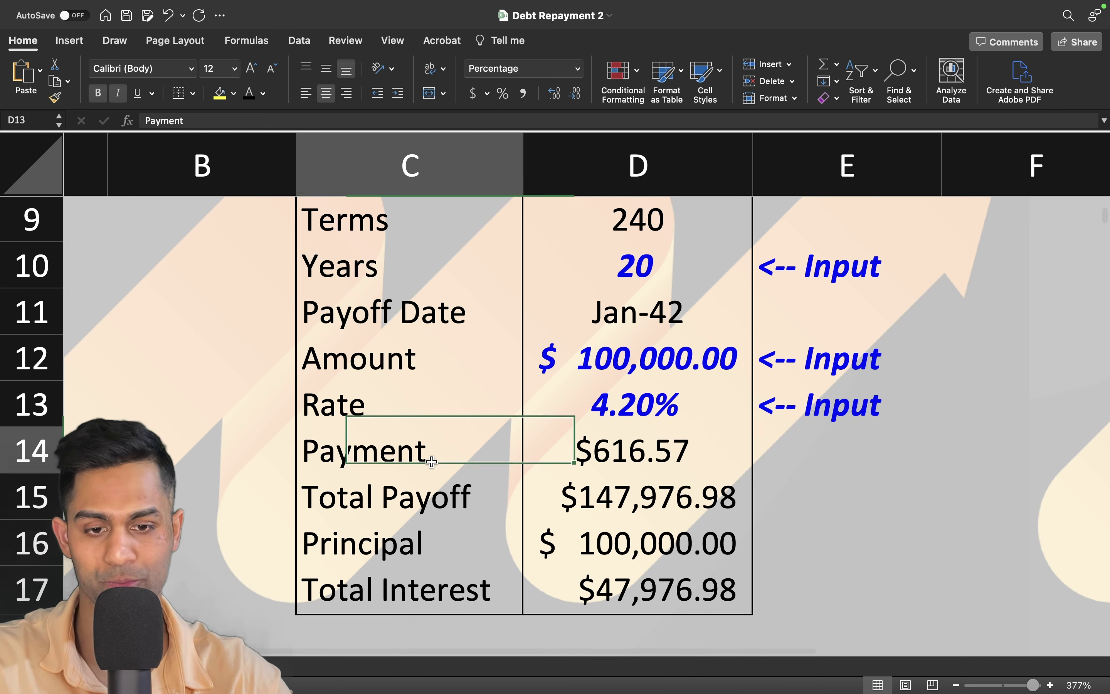
left_click(673, 458)
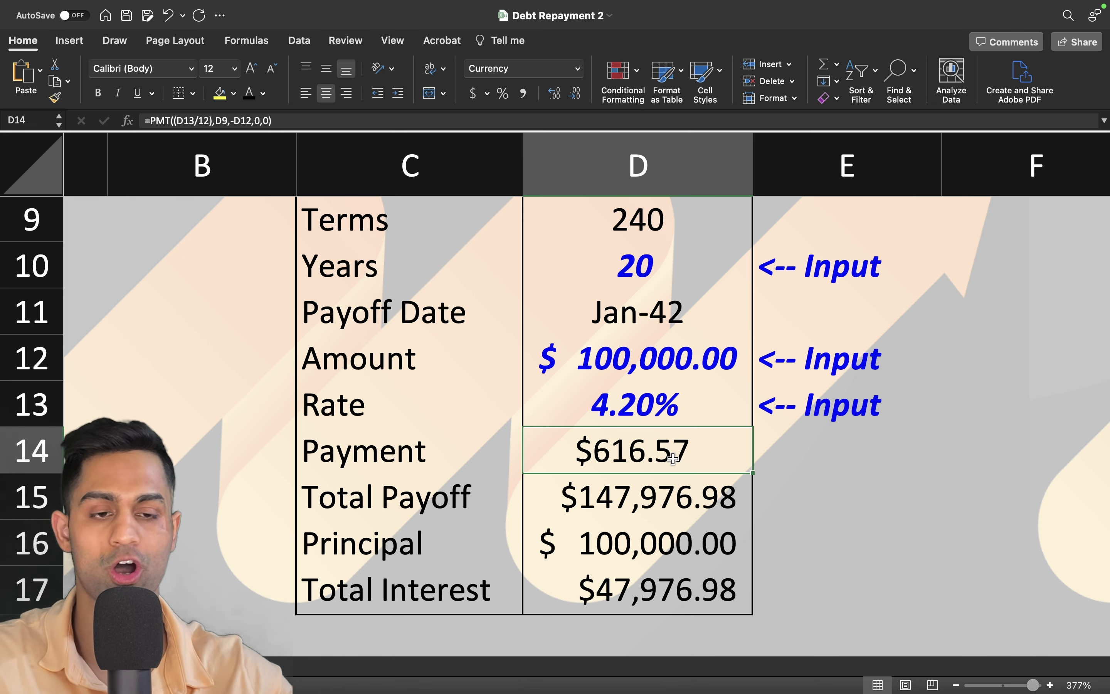
scroll(673, 458, "up", 2)
left_click(515, 413)
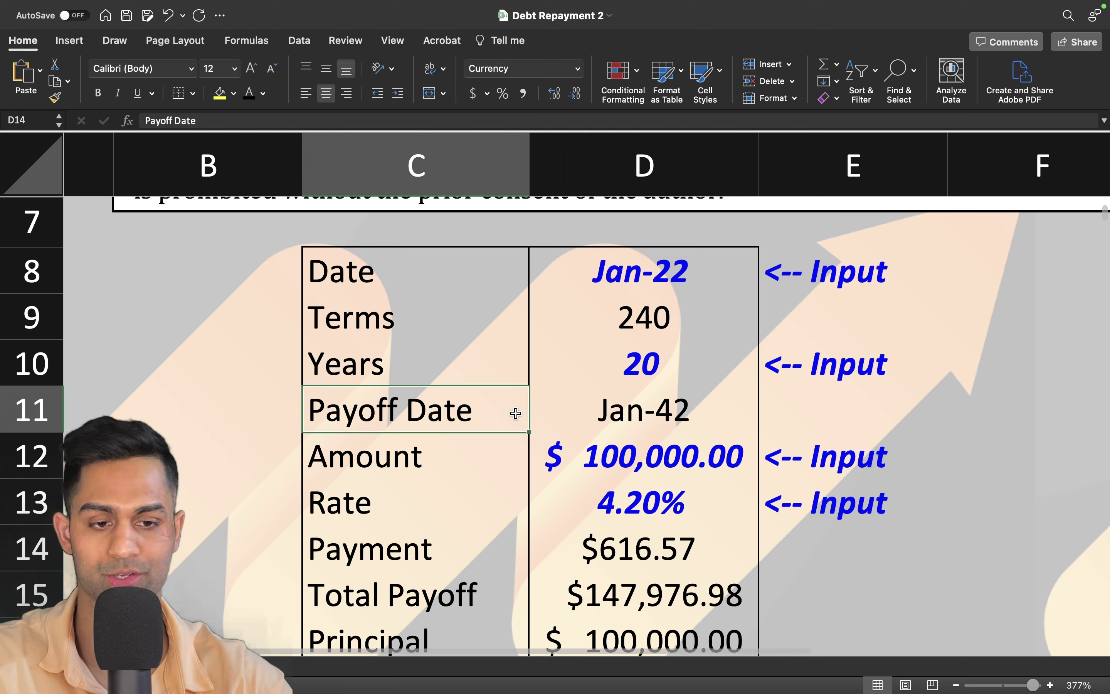
left_click_drag(515, 412, 642, 413)
scroll(642, 413, "down", 3)
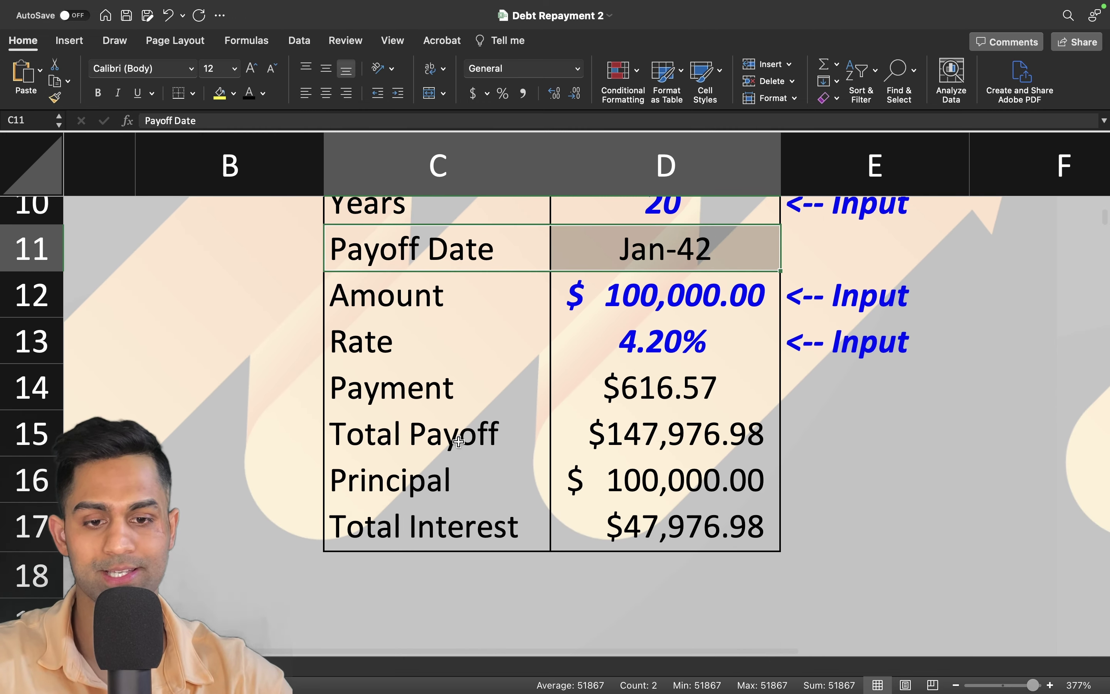
left_click_drag(459, 442, 657, 442)
left_click(452, 299)
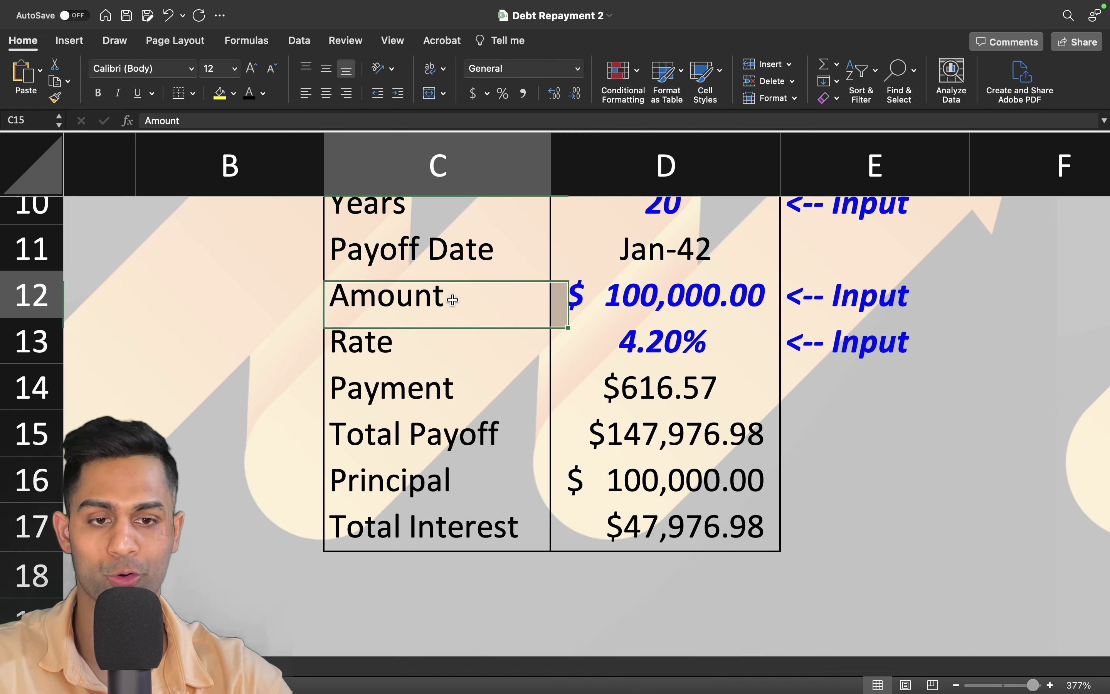
left_click_drag(453, 299, 661, 298)
left_click_drag(459, 434, 659, 437)
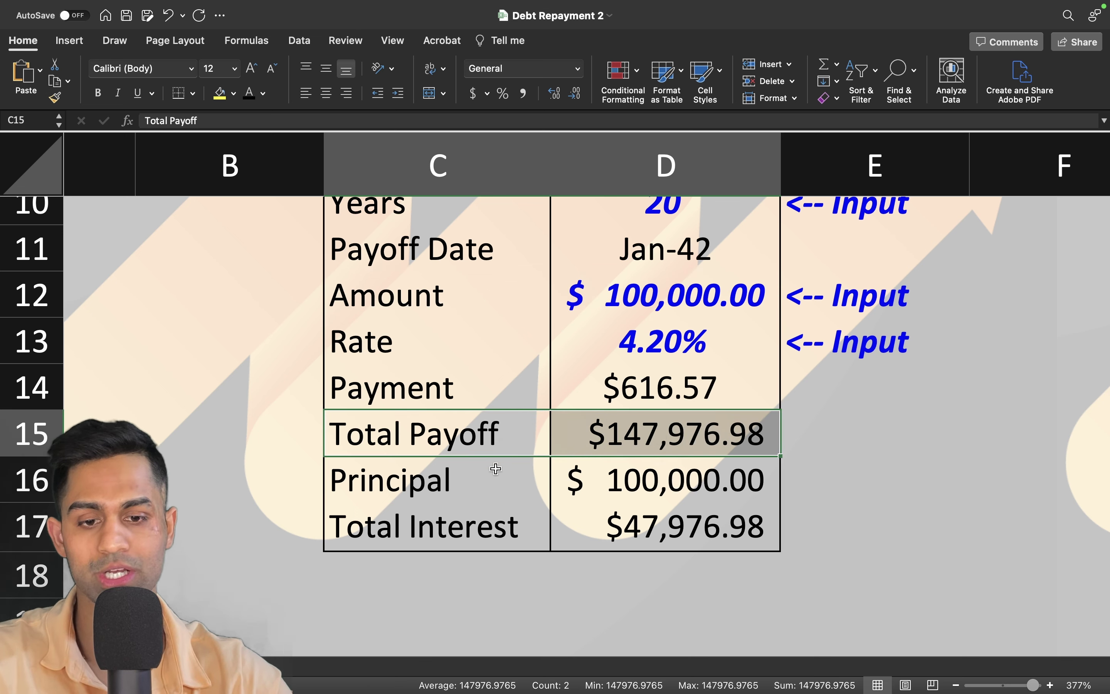
left_click_drag(468, 477, 702, 479)
left_click(702, 479)
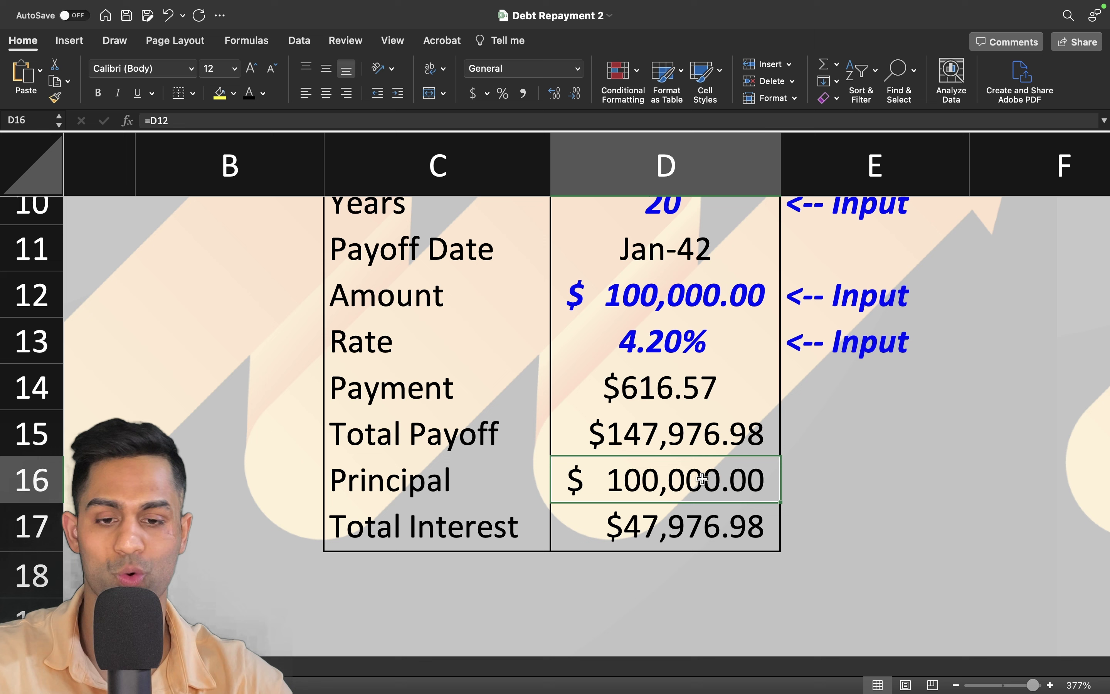
left_click(481, 539)
left_click_drag(480, 539, 711, 539)
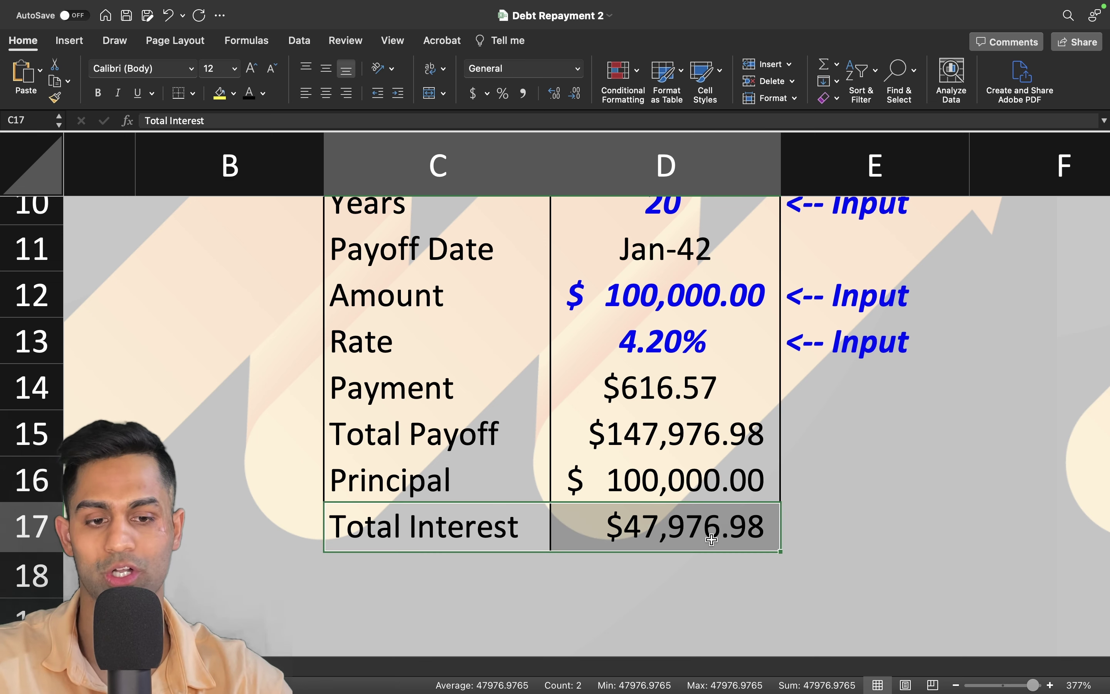
left_click_drag(473, 445, 633, 527)
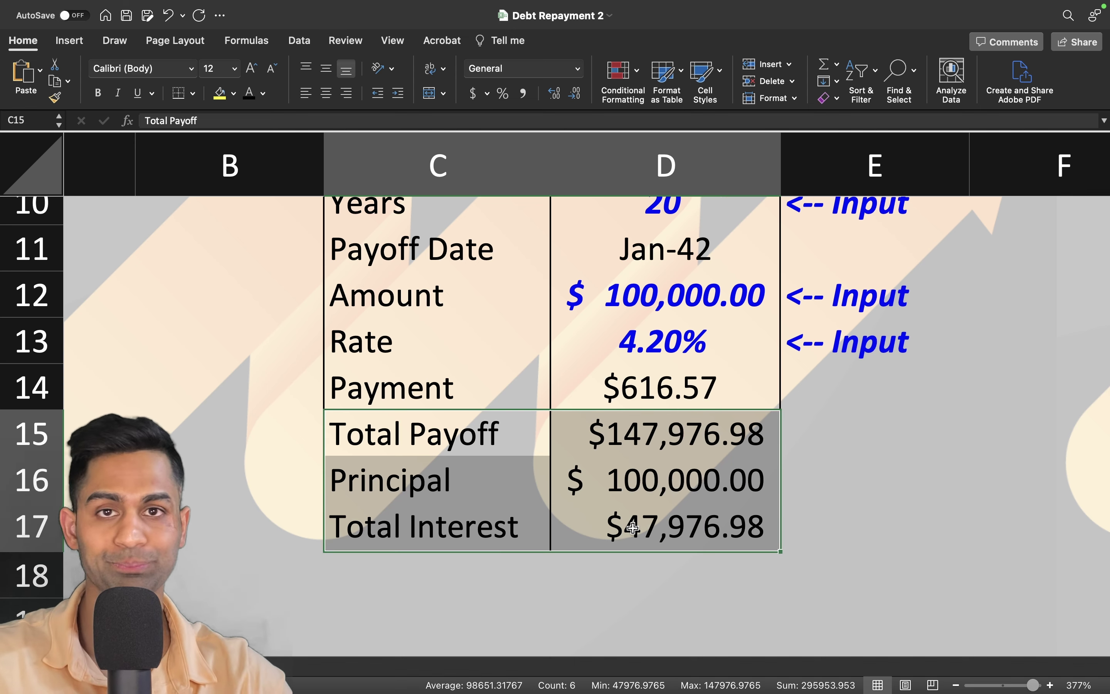
scroll(632, 527, "down", 5)
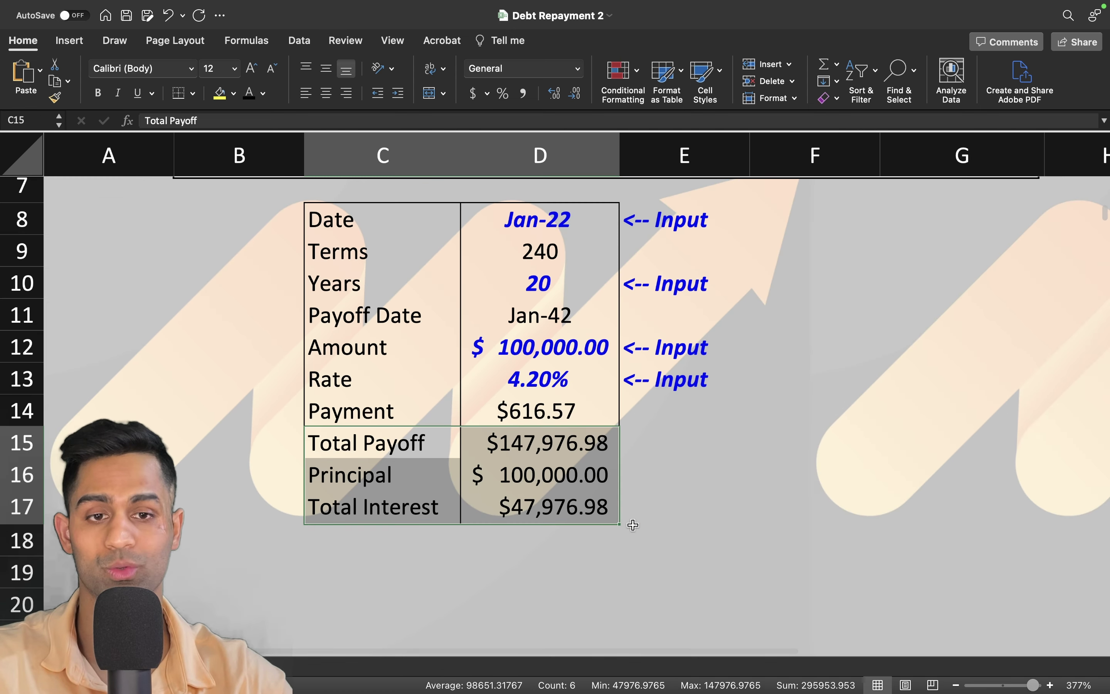
scroll(632, 527, "left", 3)
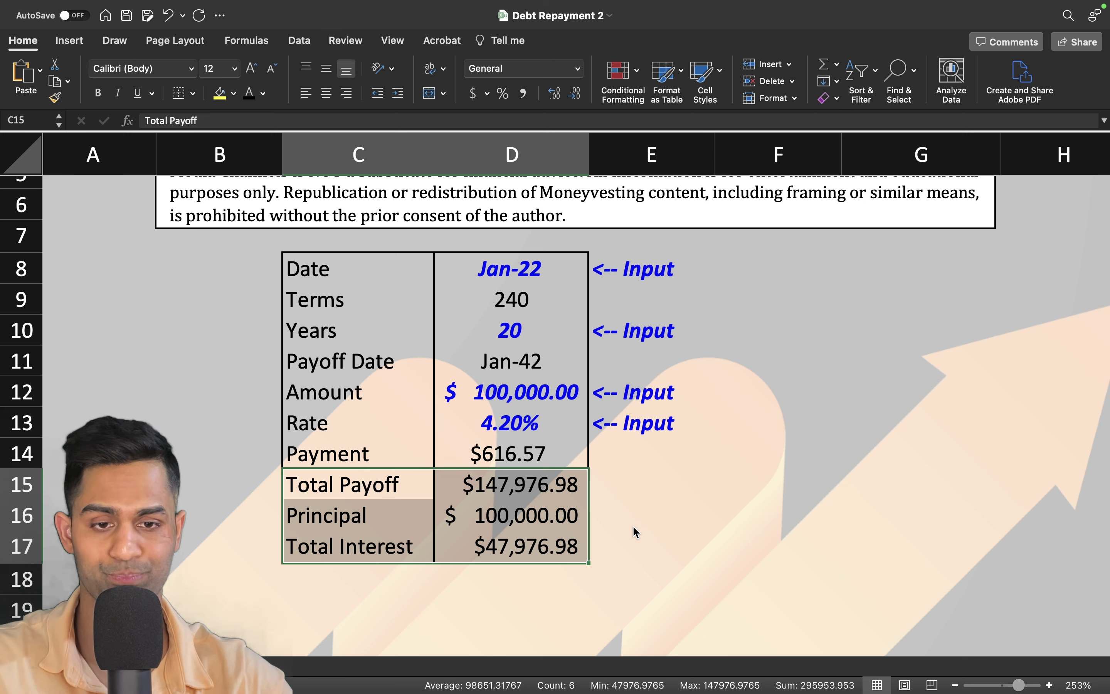
left_click(694, 528)
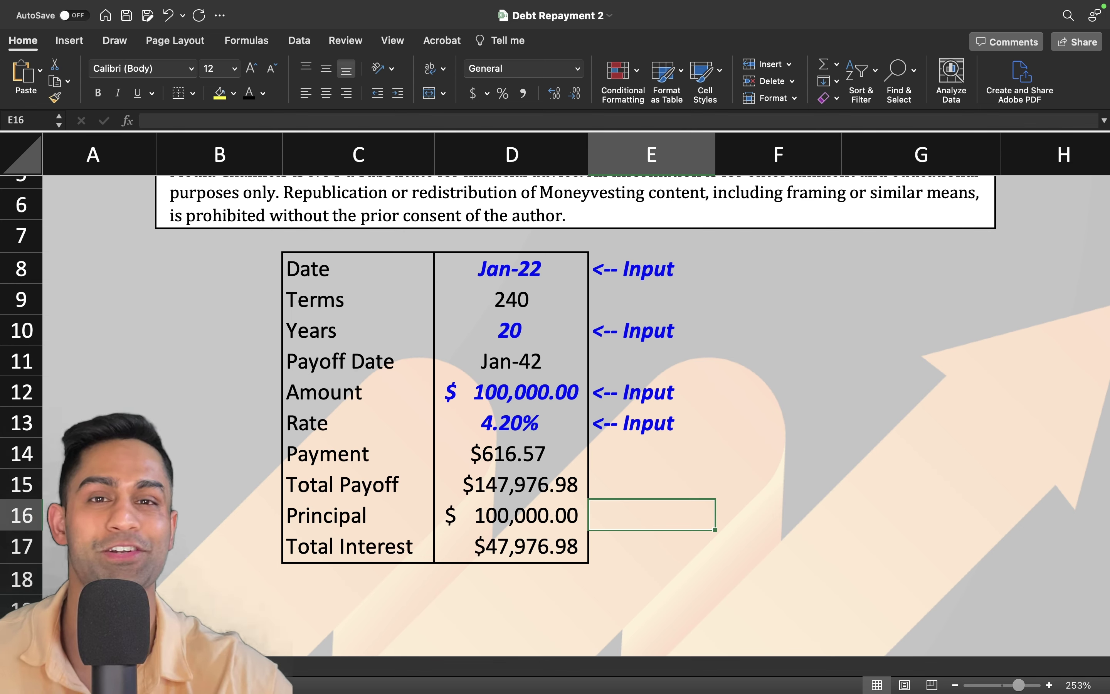
Switch to Sheet2 and select the amortization schedule table from Months onward
left_click(128, 668)
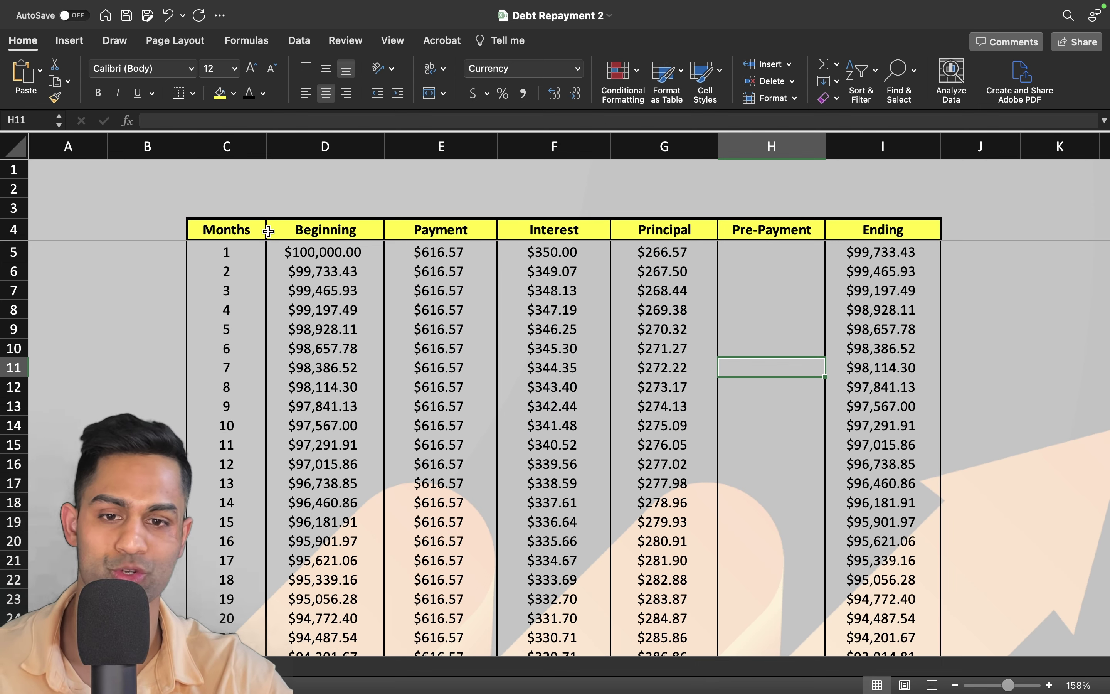
left_click_drag(250, 230, 796, 509)
scroll(793, 442, "up", 10)
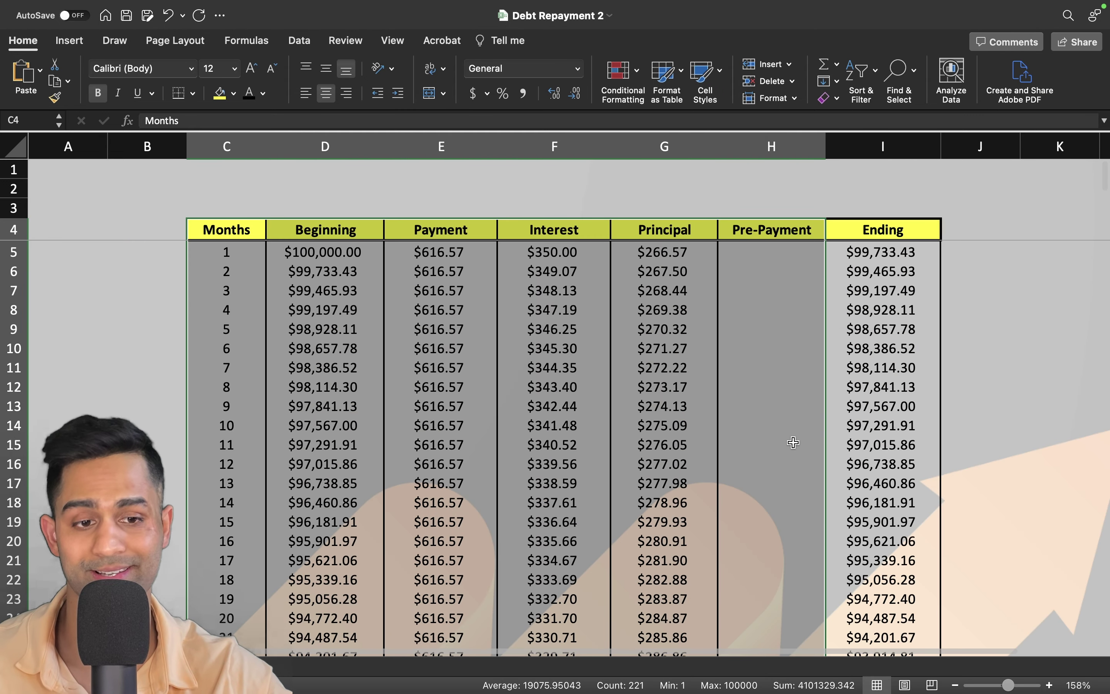
left_click(298, 251)
left_click(230, 251)
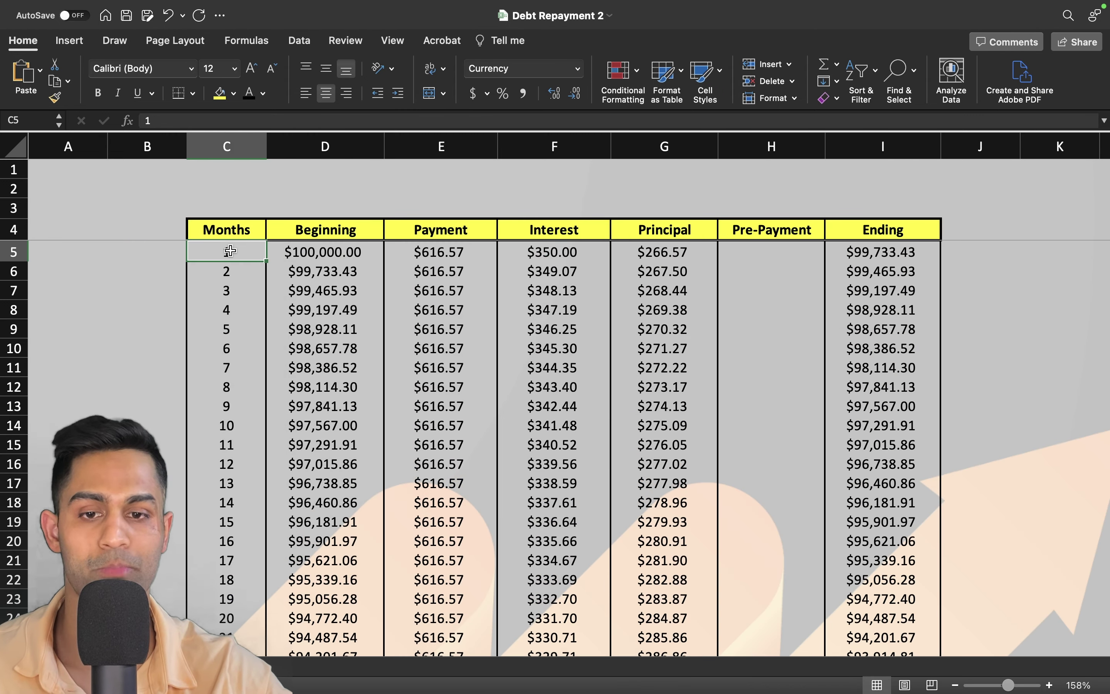
Review month 1's Beginning, Payment, Interest, Principal and Ending balance formulas
left_click(314, 256)
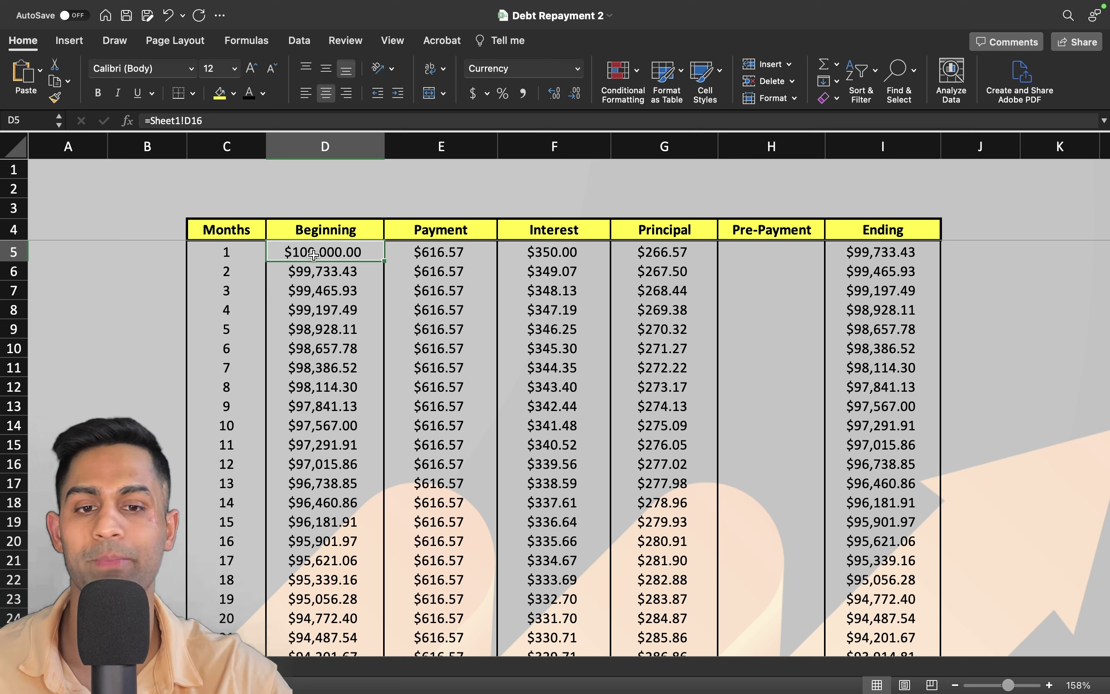
left_click(444, 257)
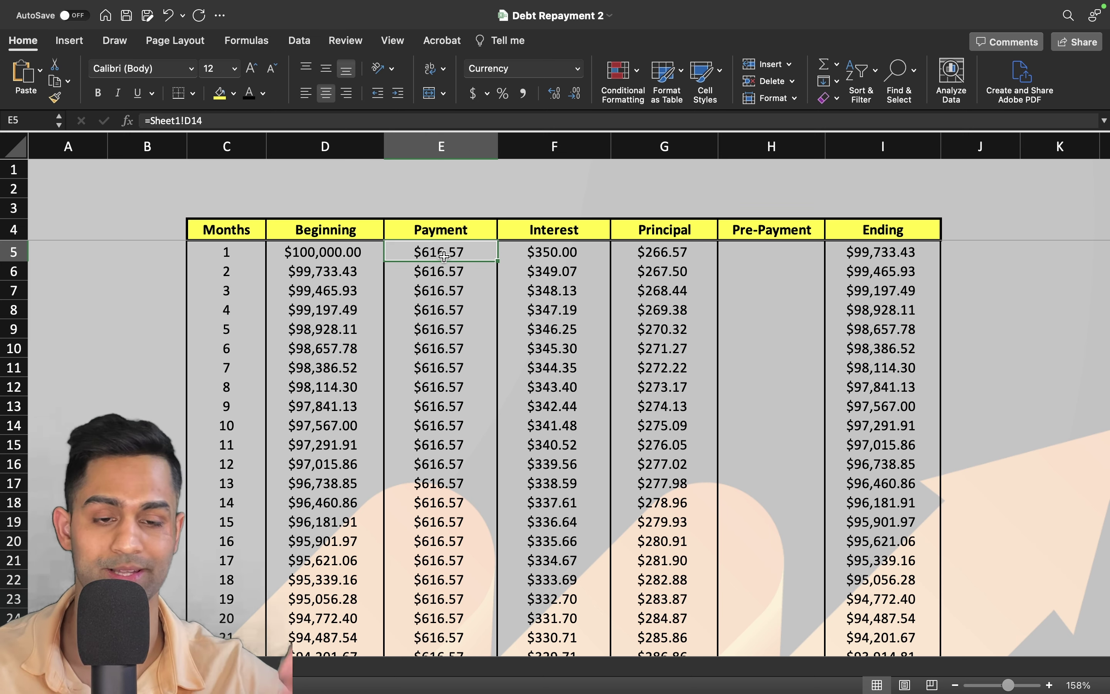
left_click(555, 251)
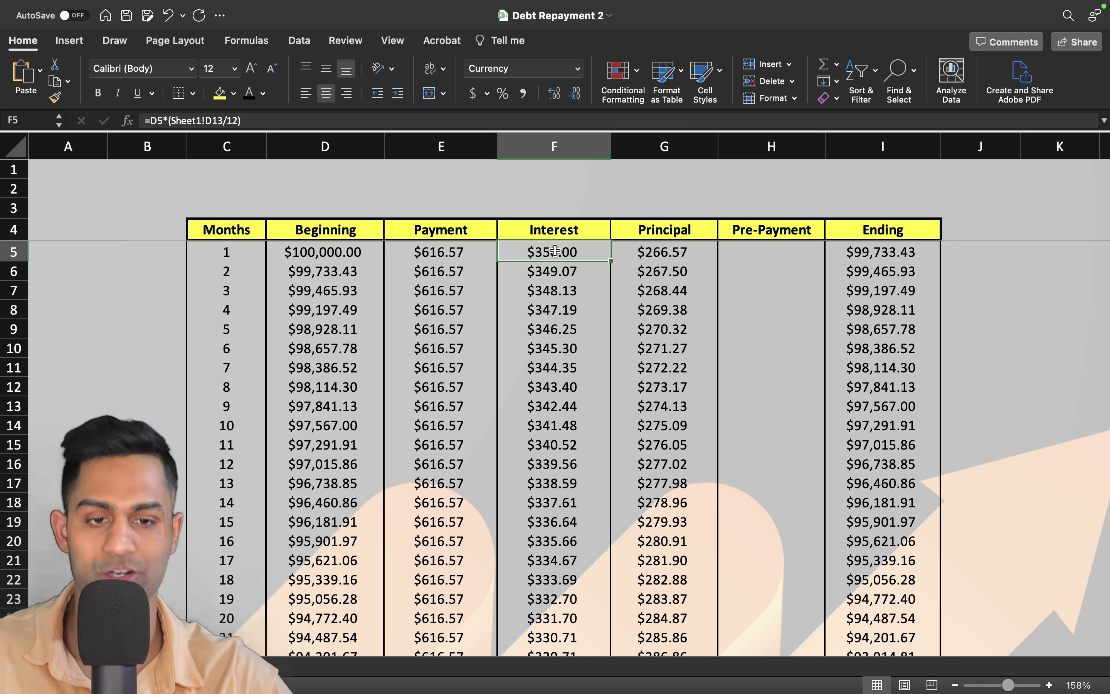
left_click(673, 248)
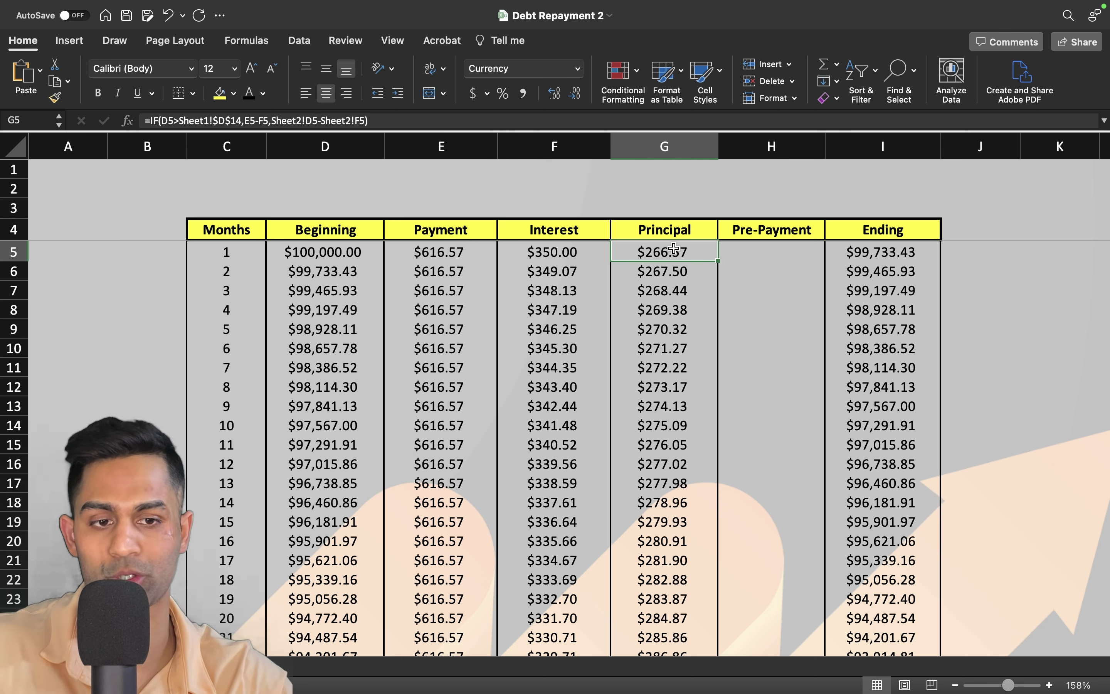
left_click_drag(577, 257, 674, 253)
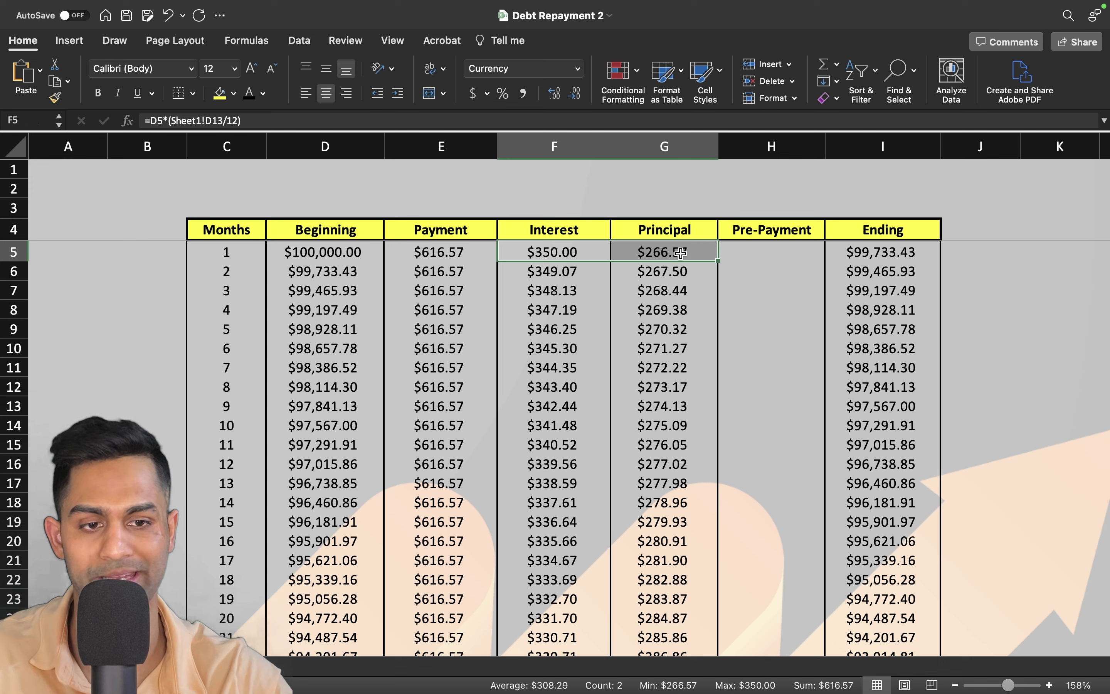
left_click(891, 251)
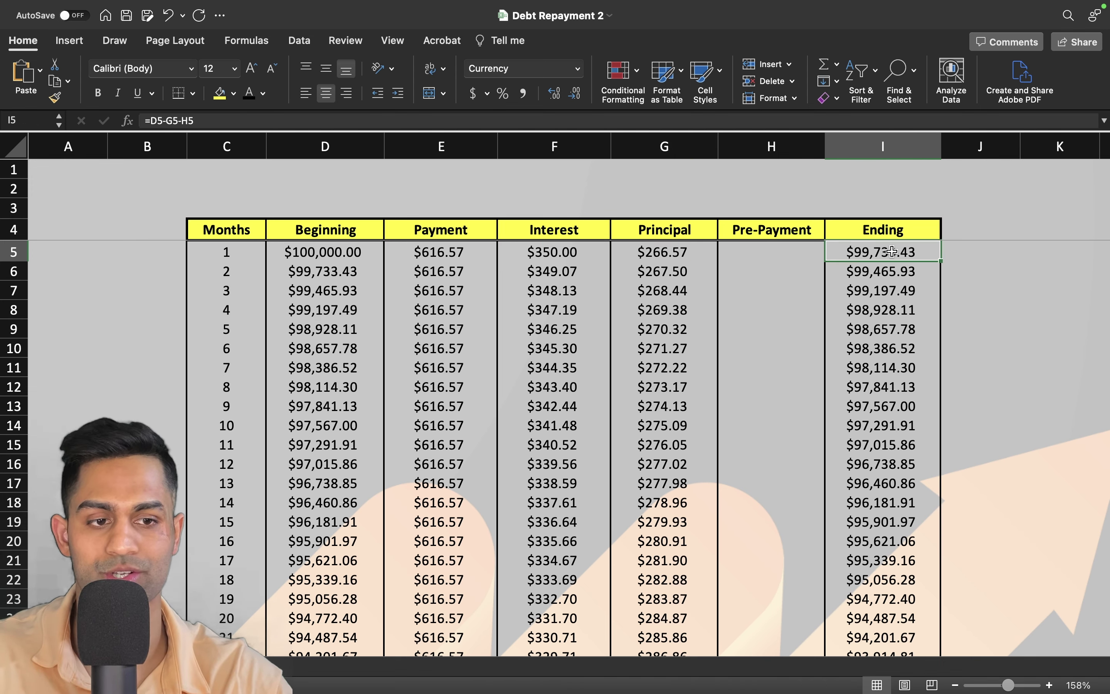
Scroll to month 240 and format row C244:I244 bold with a yellow fill
scroll(307, 534, "down", 10)
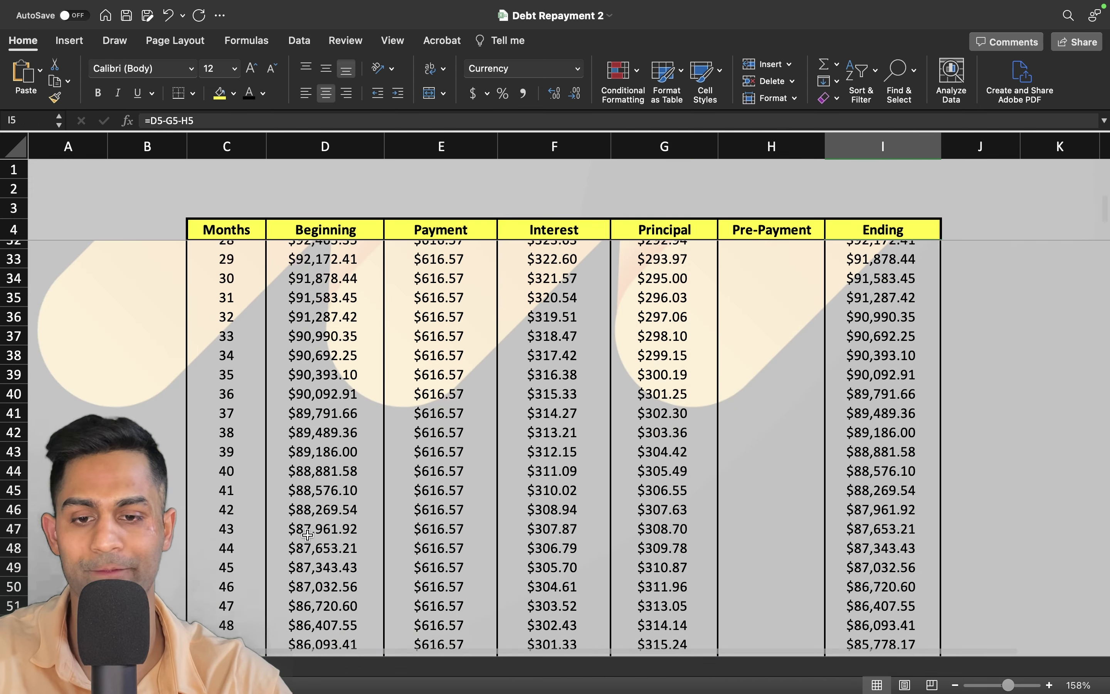
left_click_drag(227, 279, 227, 606)
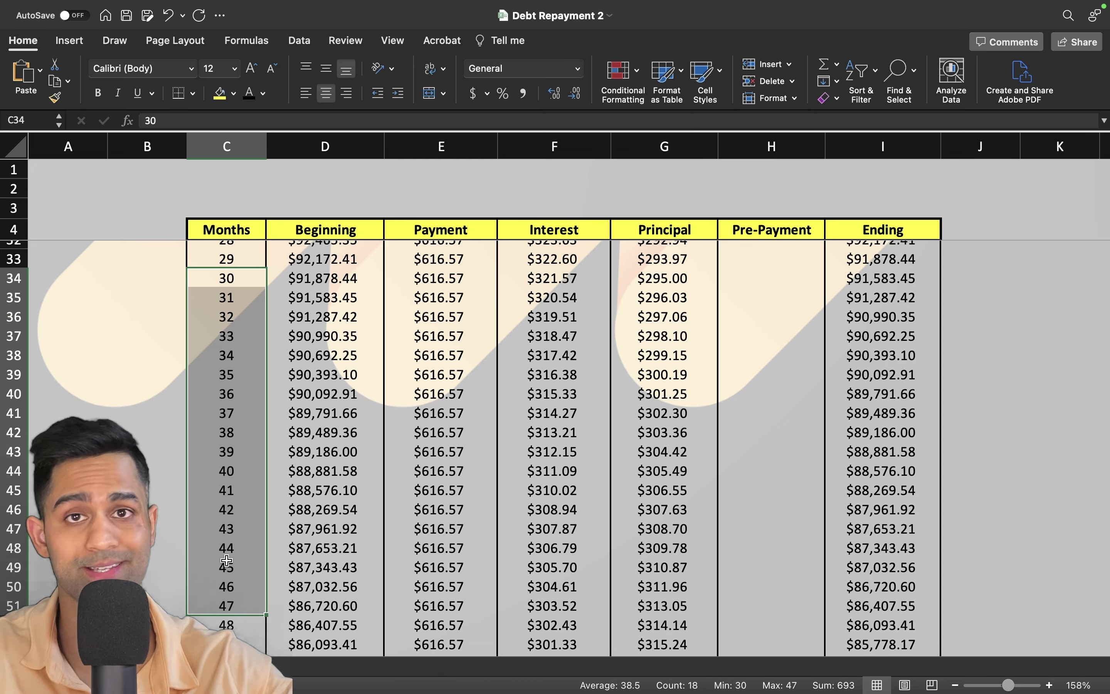
scroll(226, 560, "down", 20)
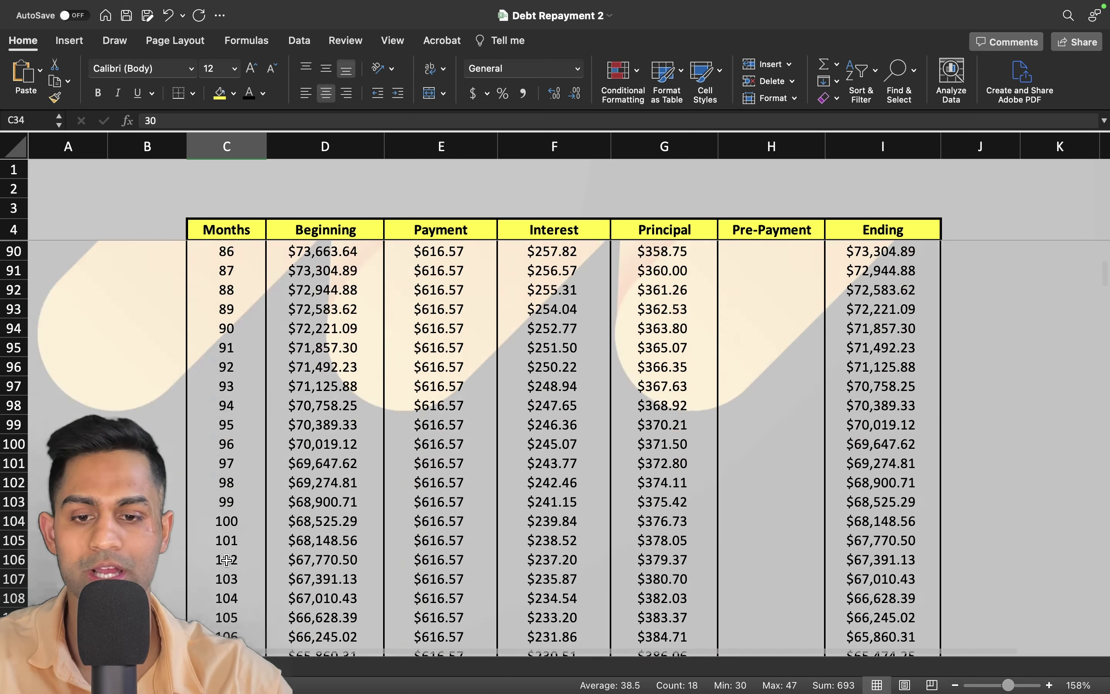
scroll(226, 560, "down", 20)
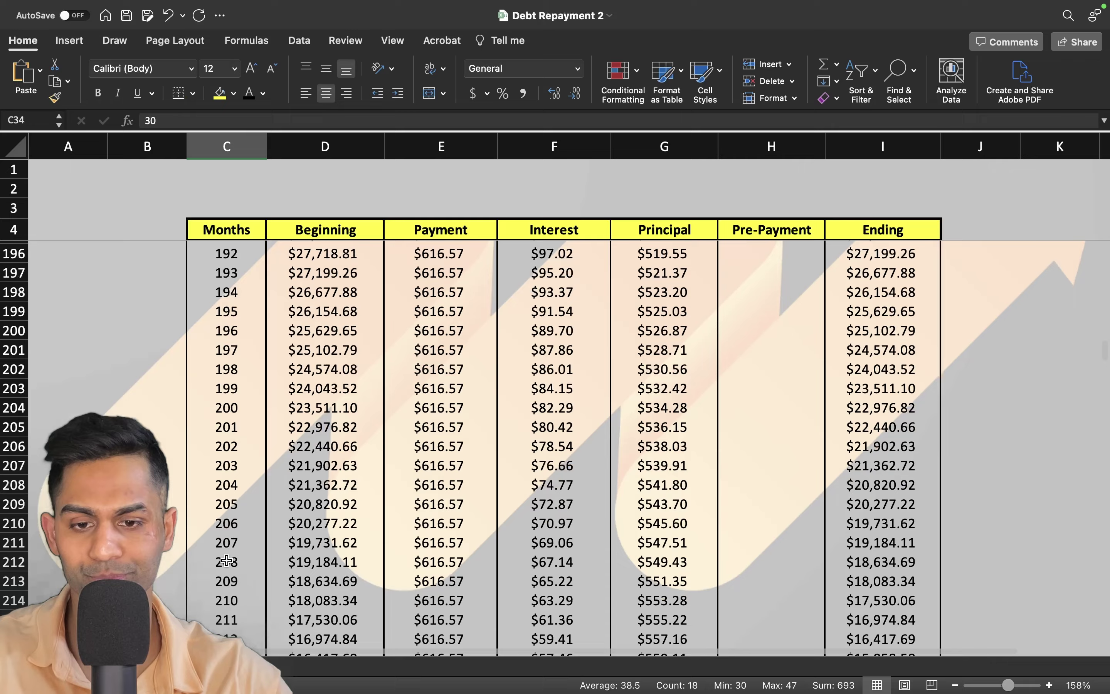
scroll(227, 560, "down", 4)
scroll(226, 560, "up", 7)
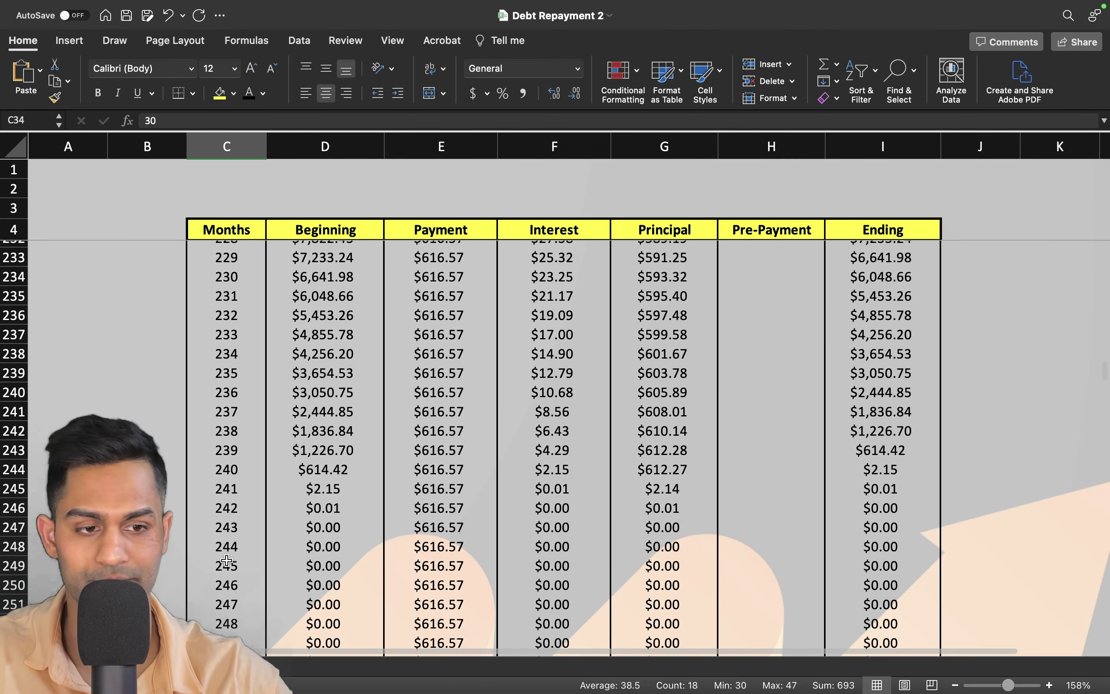
scroll(485, 460, "down", 2)
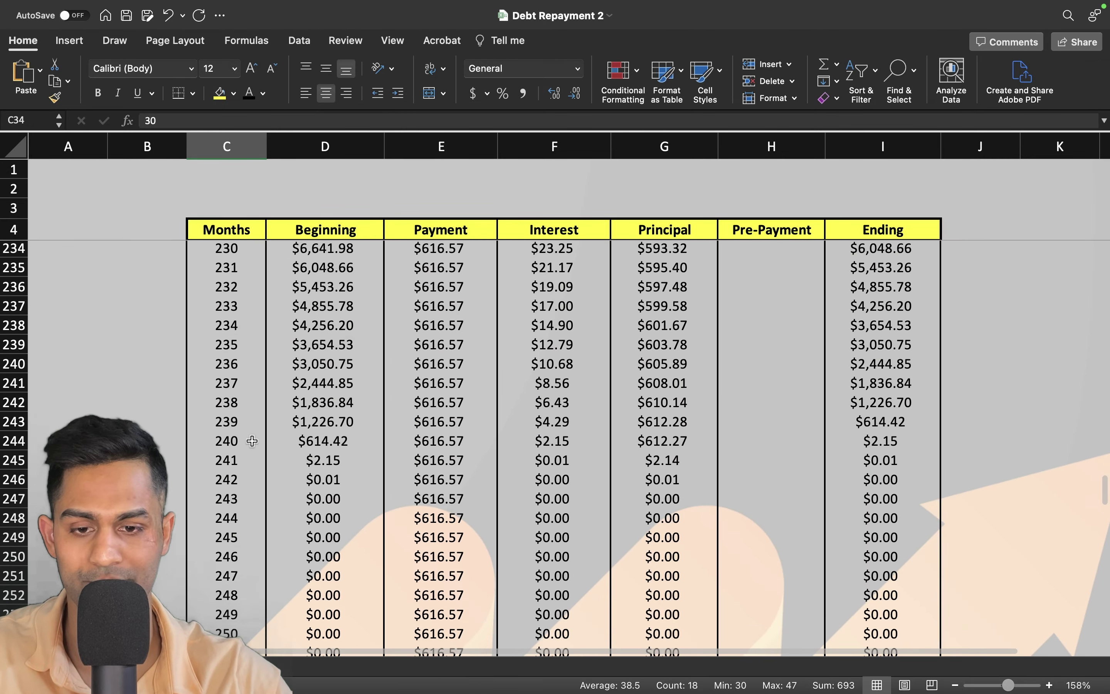
left_click_drag(250, 439, 861, 438)
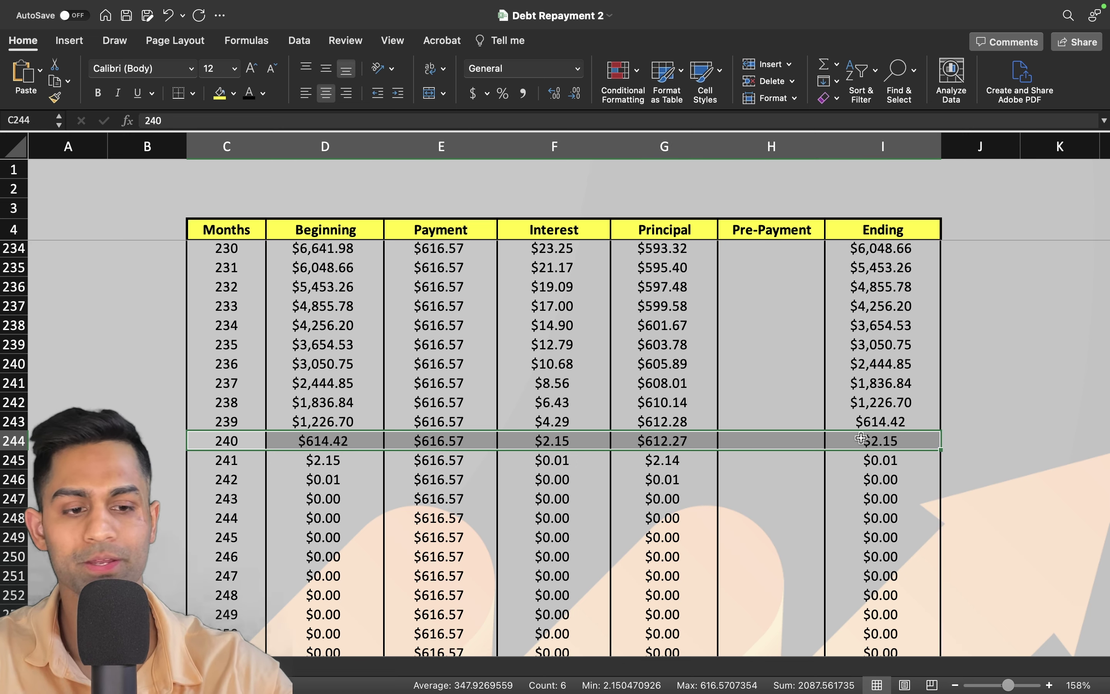
key("super+b")
left_click(219, 92)
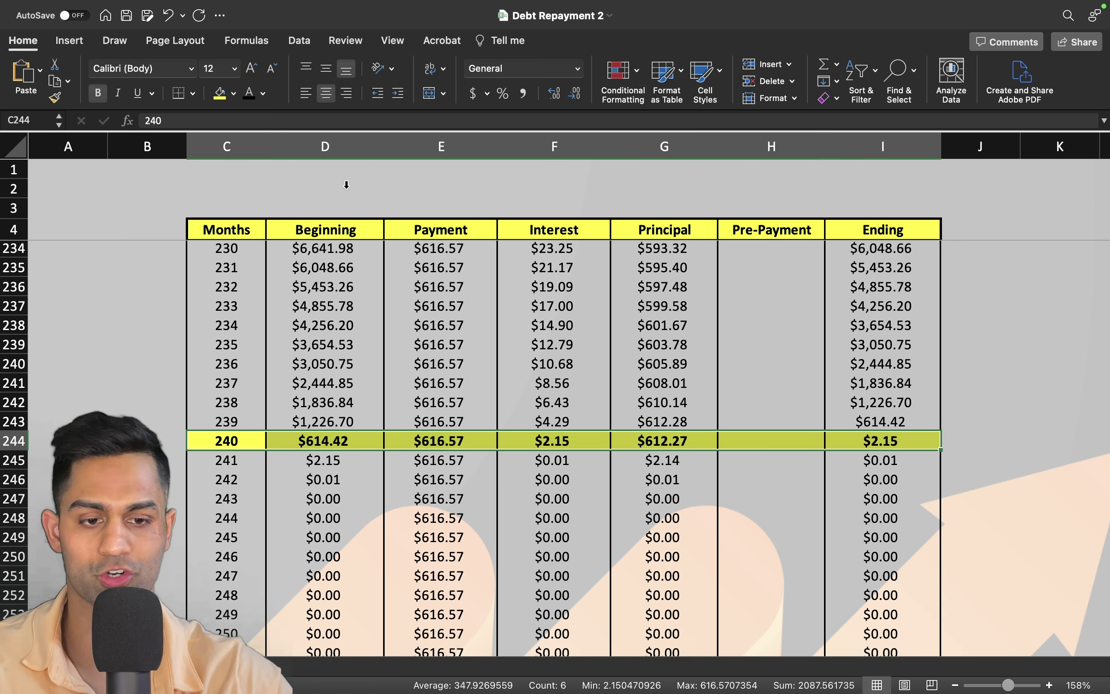
Inspect month 241's beginning balance formula below the final payment row
left_click_drag(229, 460, 301, 460)
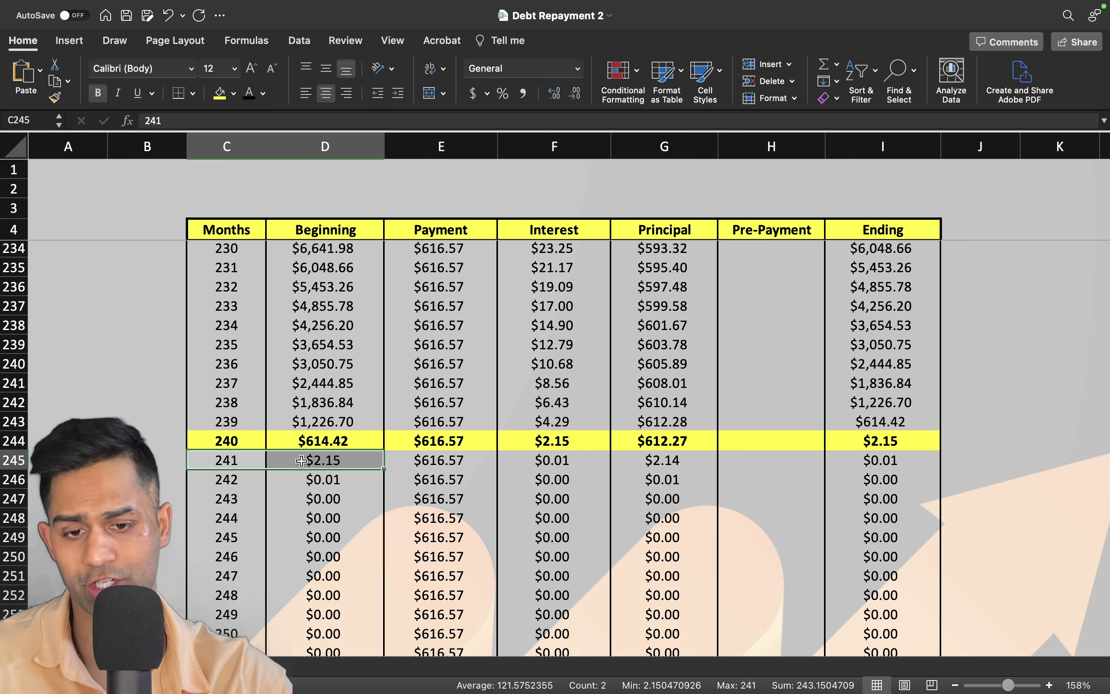
left_click(321, 460)
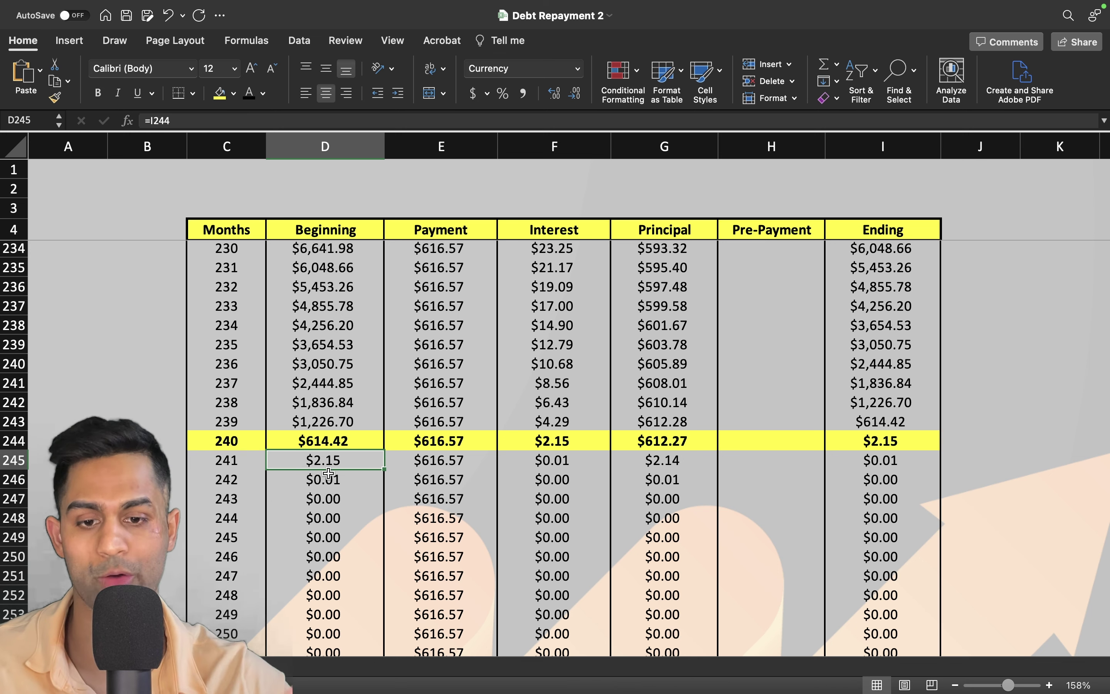
left_click_drag(229, 457, 358, 458)
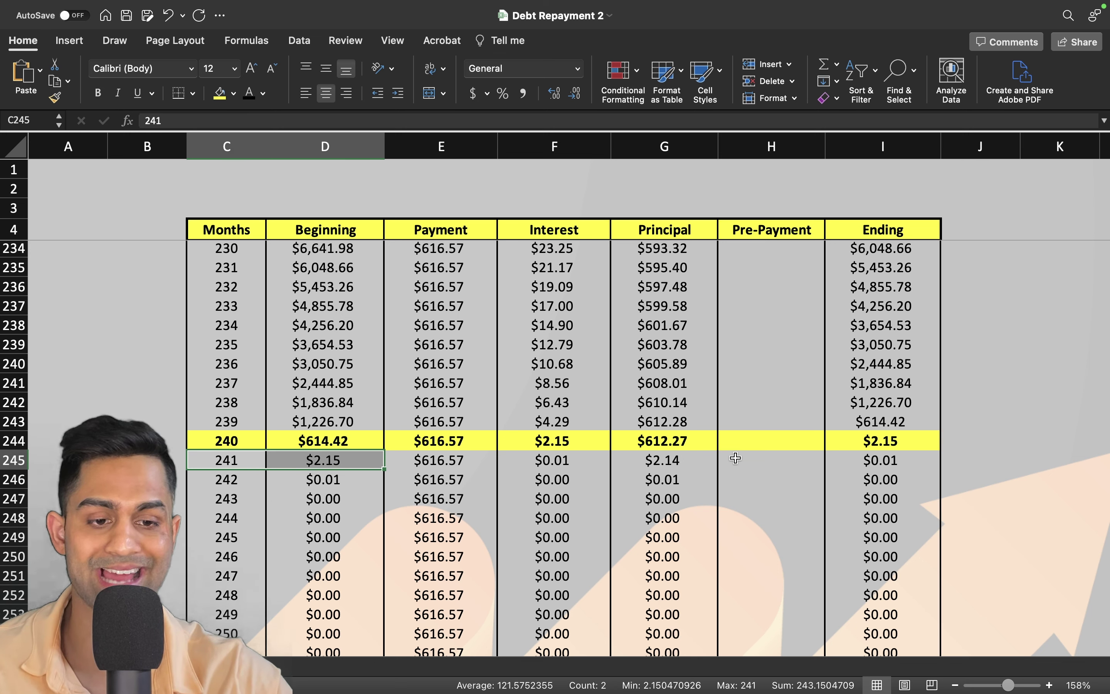
Check month 241's ending balance, then set the month 240 row's fill to No Fill
left_click(883, 460)
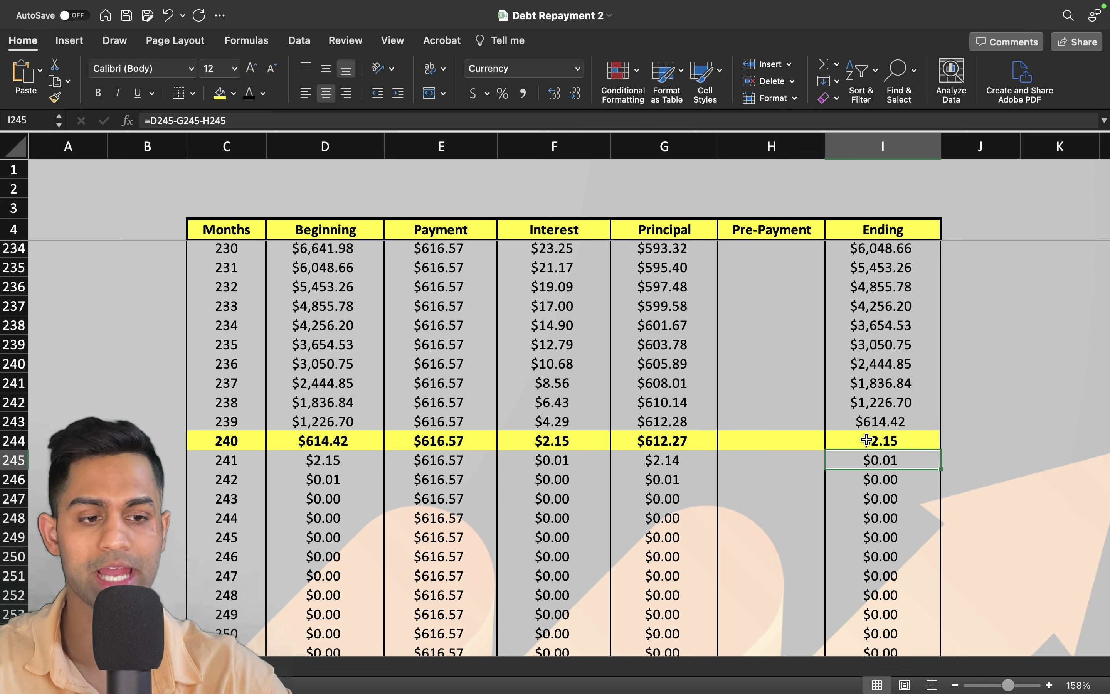
left_click_drag(832, 436, 255, 436)
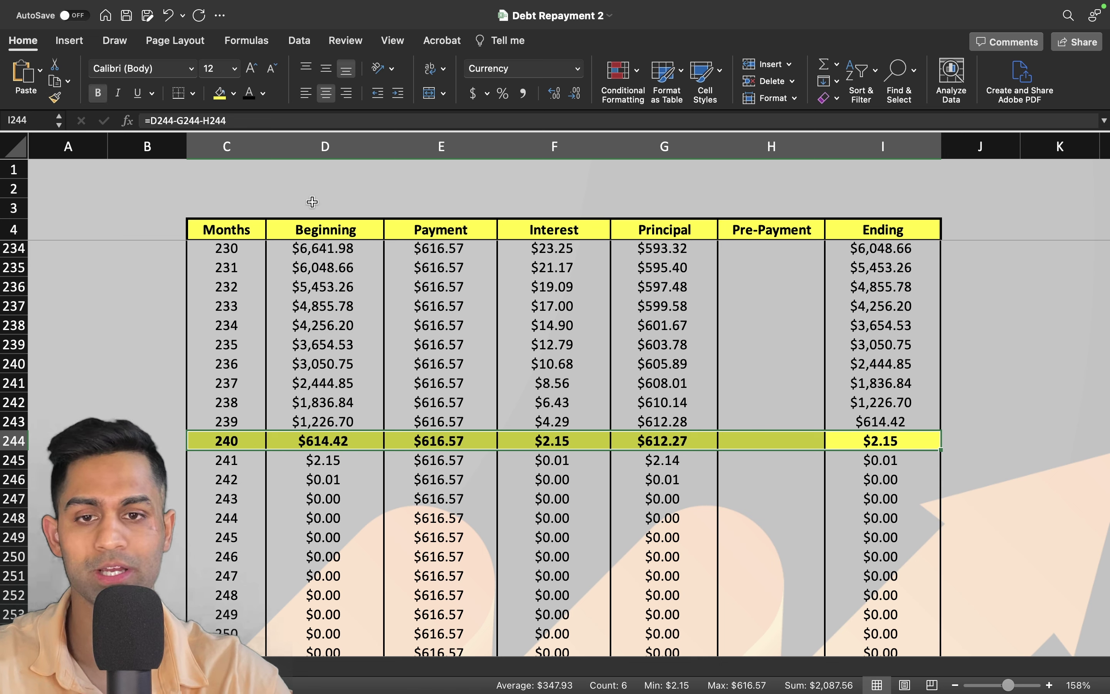
left_click(234, 94)
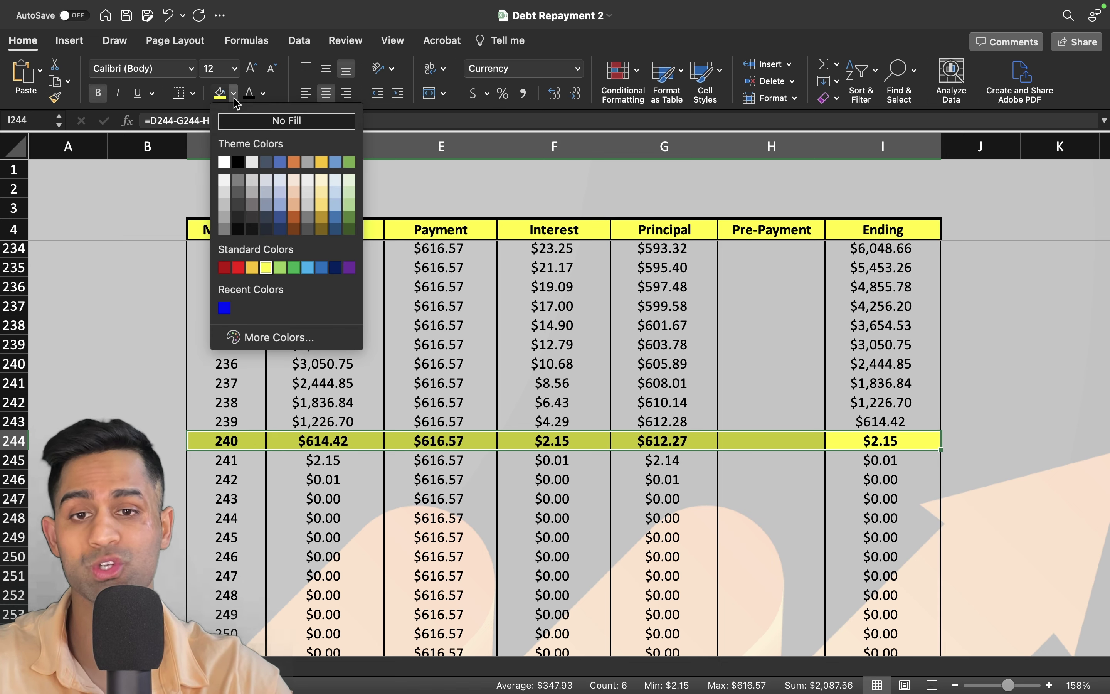
left_click(251, 123)
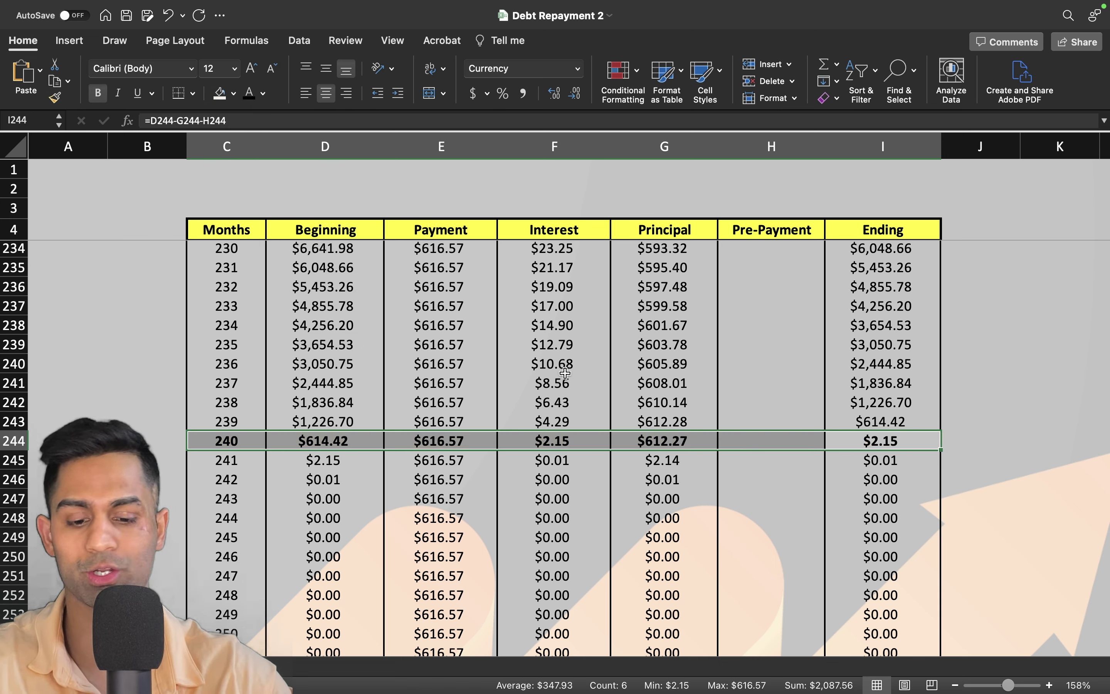
left_click(765, 356)
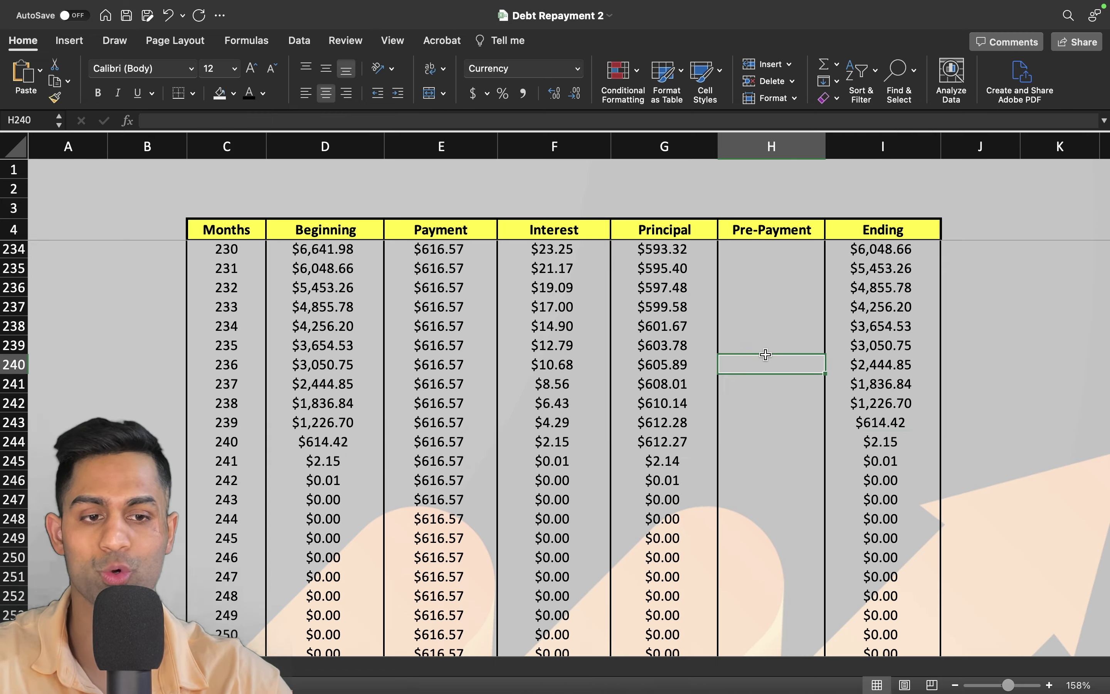
Scroll to the top and highlight the Pre-Payment column of the schedule
scroll(765, 354, "up", 15)
scroll(765, 354, "up", 20)
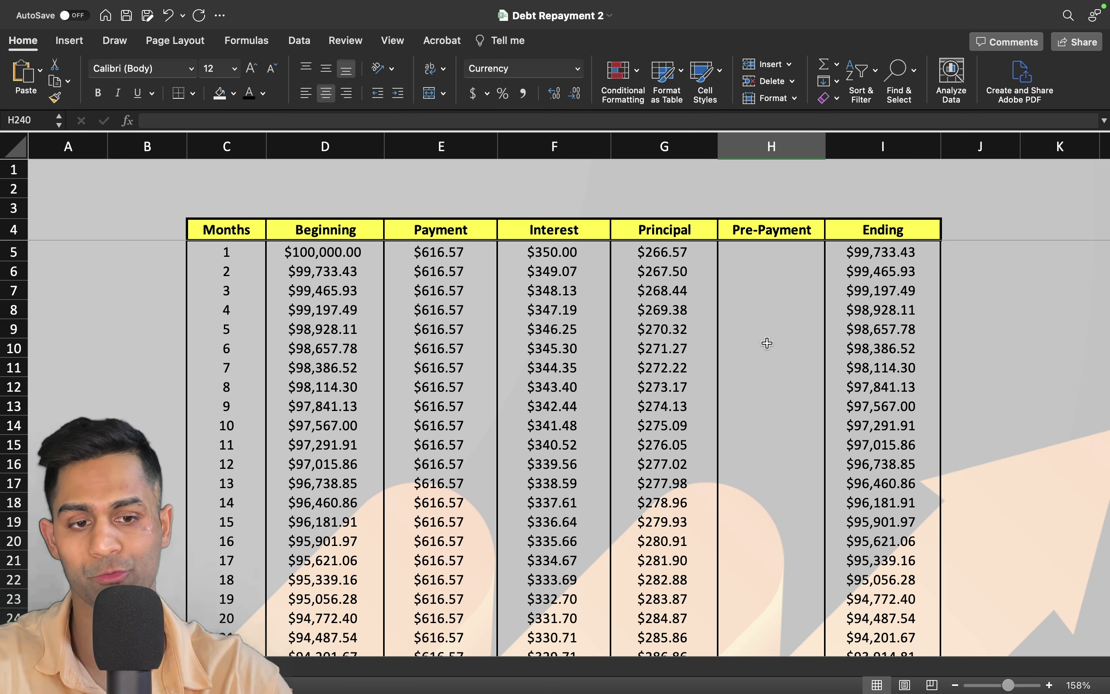
left_click_drag(768, 236, 777, 624)
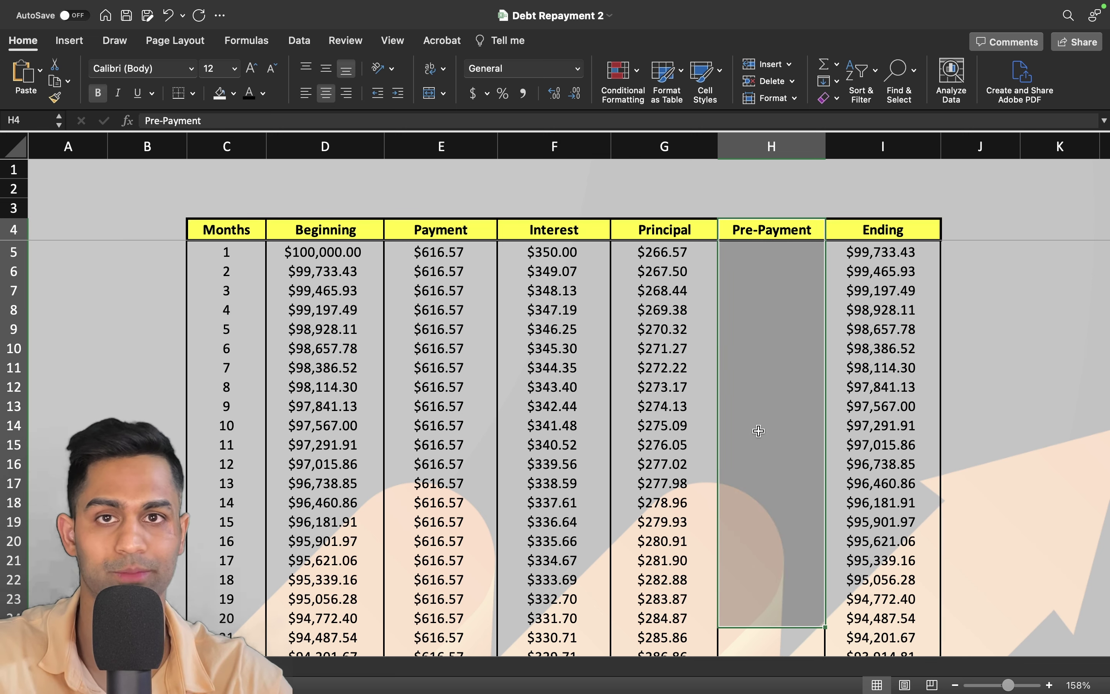
left_click(765, 349)
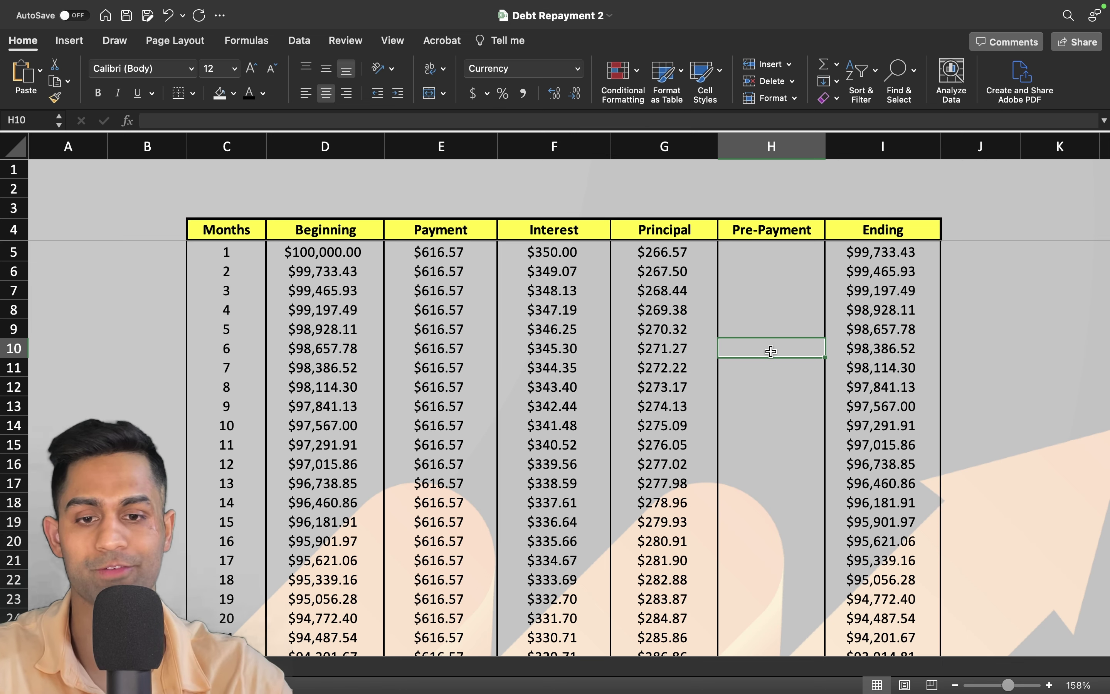
Enter a 100 pre-payment in month 15's cell H19
scroll(783, 463, "down", 2)
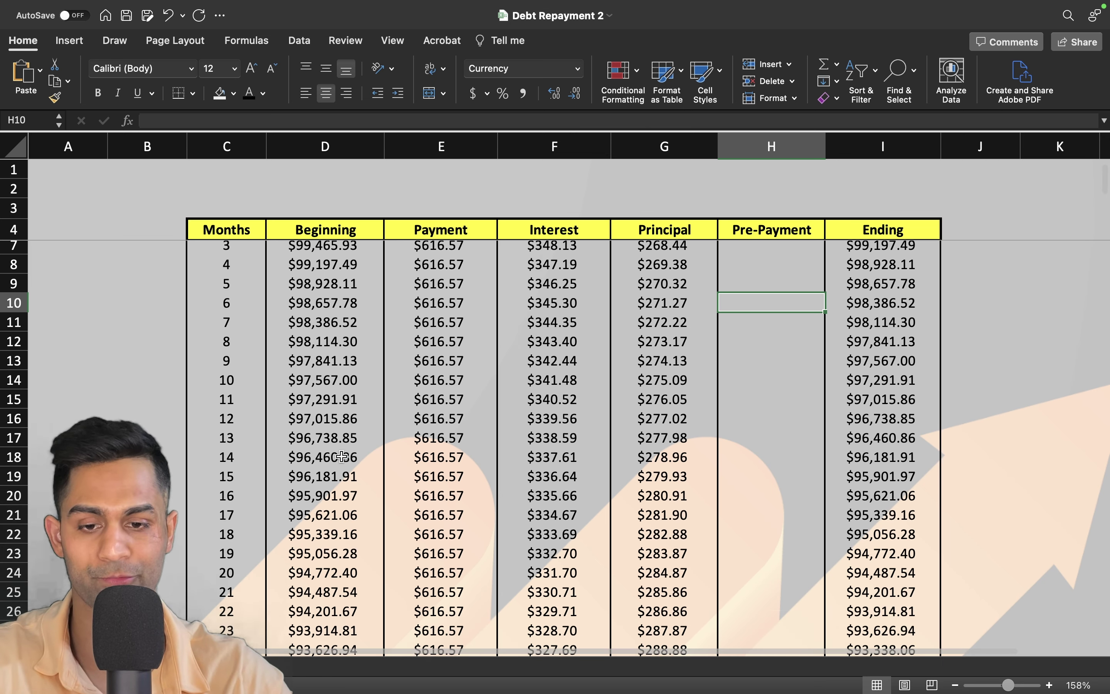
left_click_drag(247, 474, 798, 475)
left_click(782, 475)
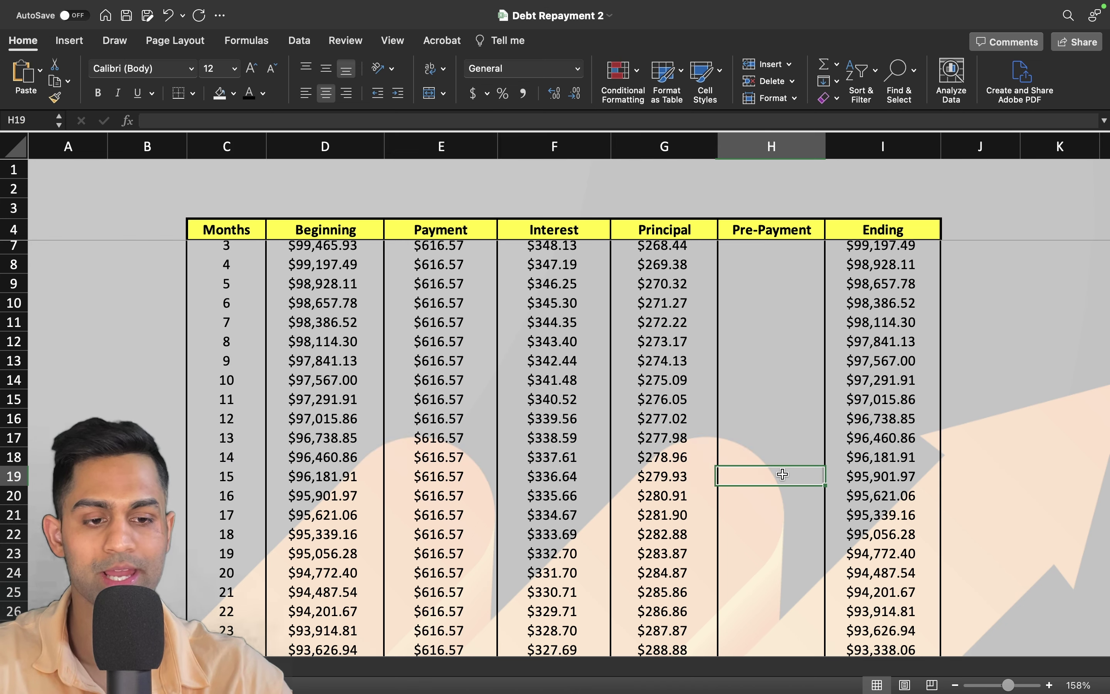
type("100")
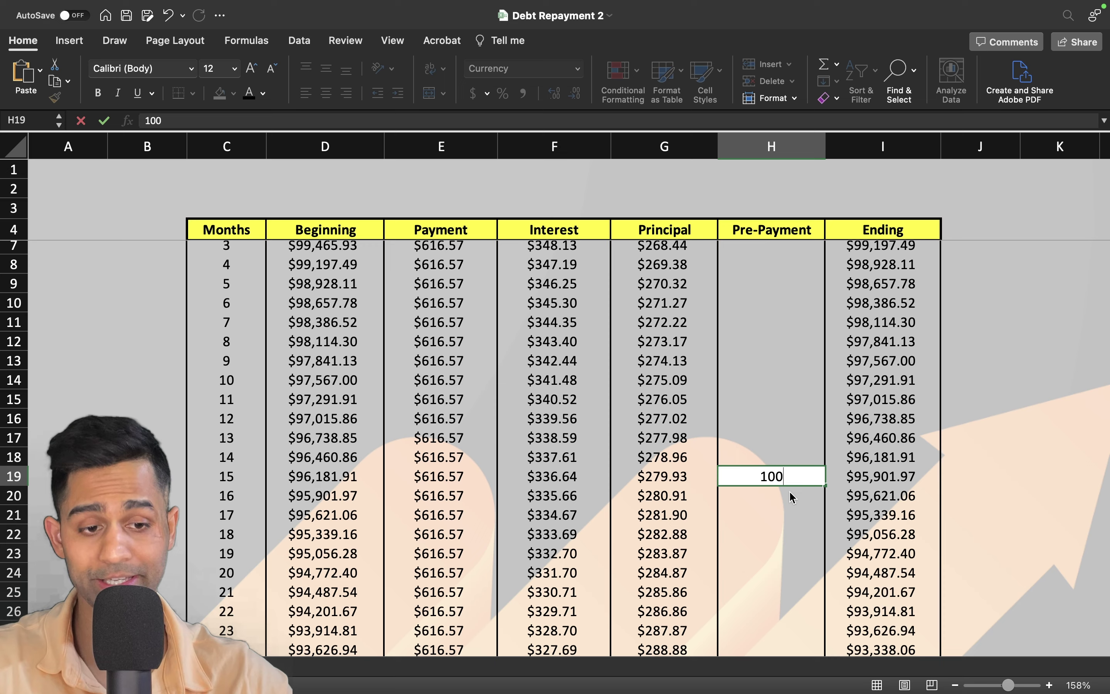
key("ctrl+Return")
Fill the $100 pre-payment down column H and locate the payoff row near month 196
scroll(788, 458, "down", 3)
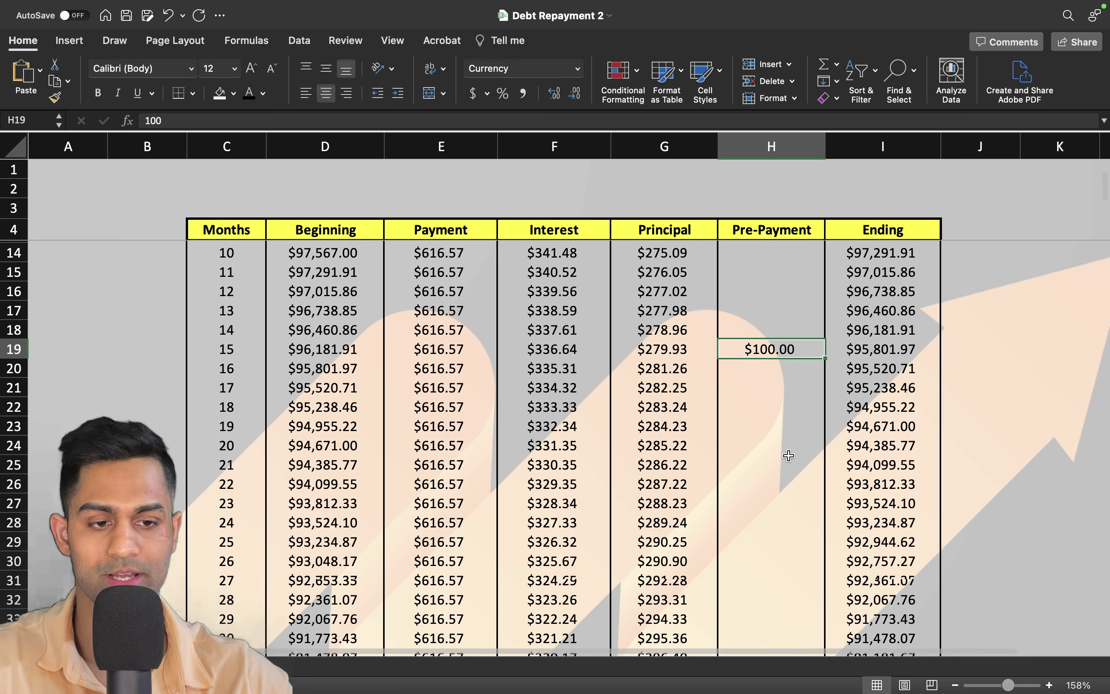
double_click(824, 358)
scroll(793, 382, "down", 15)
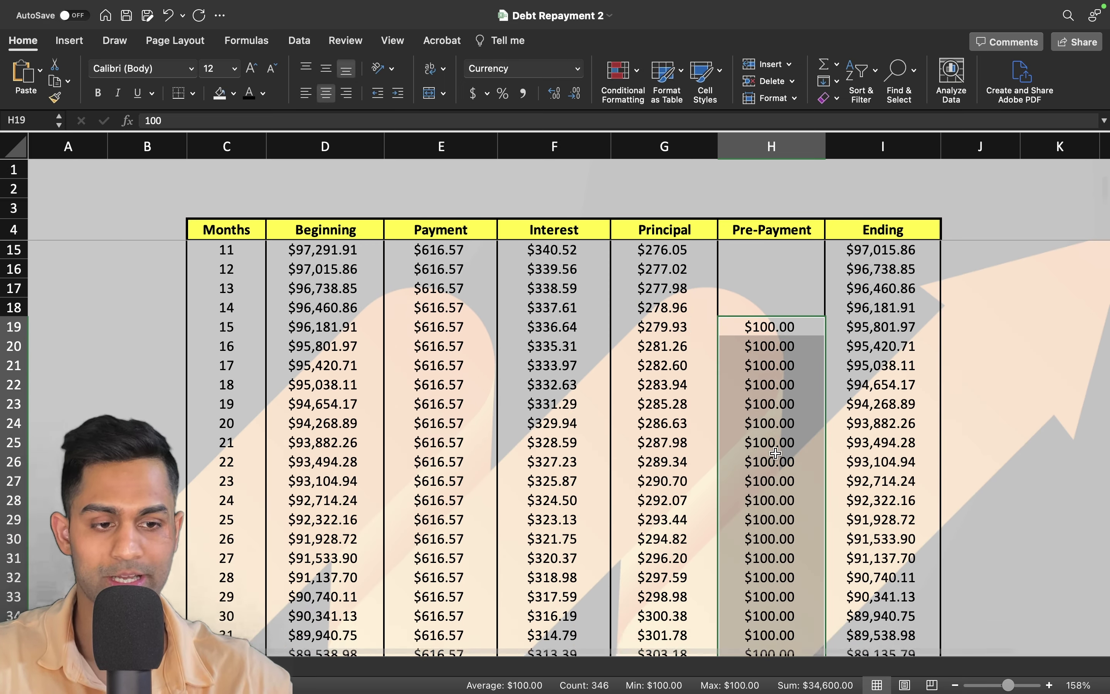
scroll(775, 453, "down", 17)
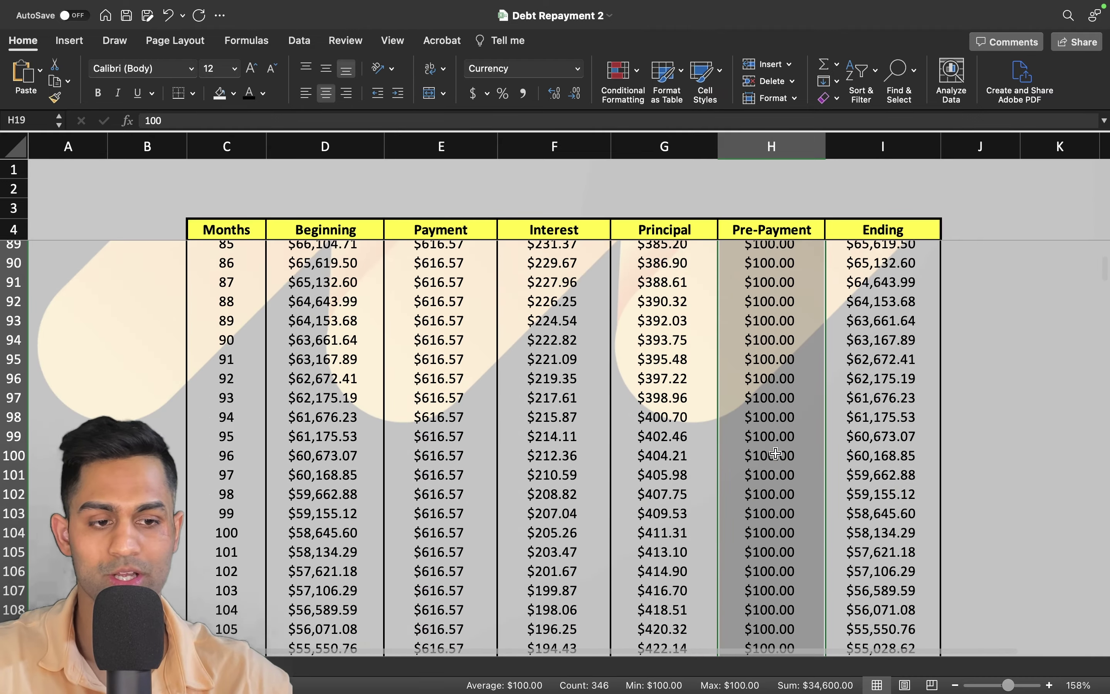
scroll(775, 453, "down", 15)
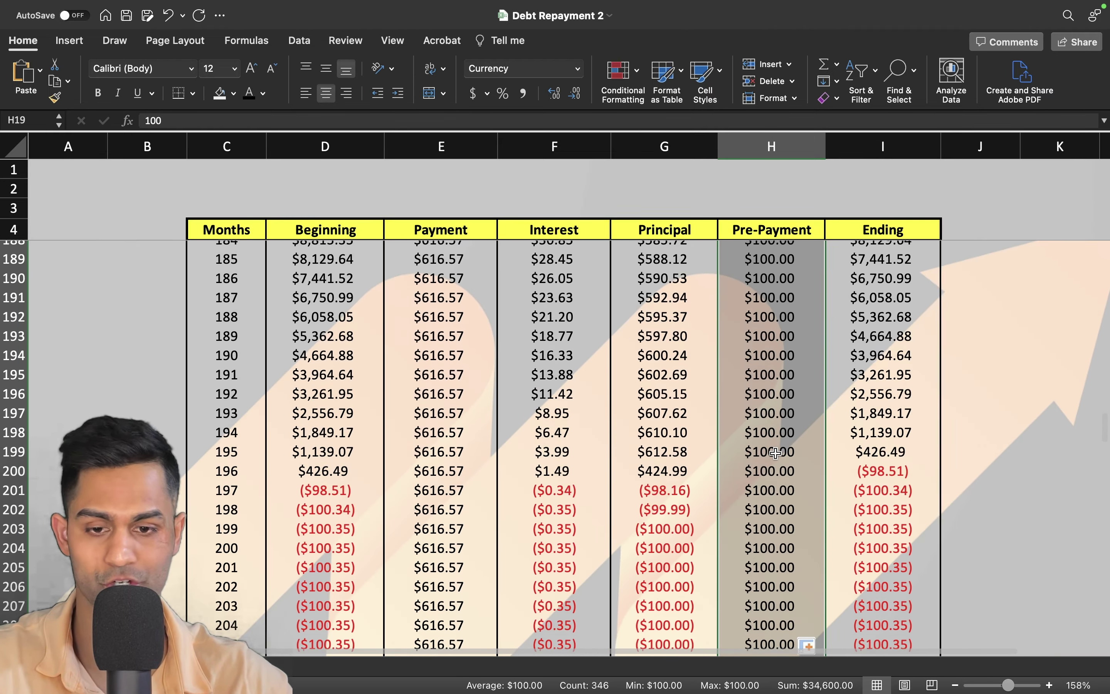
left_click(864, 454)
left_click_drag(883, 452, 834, 477)
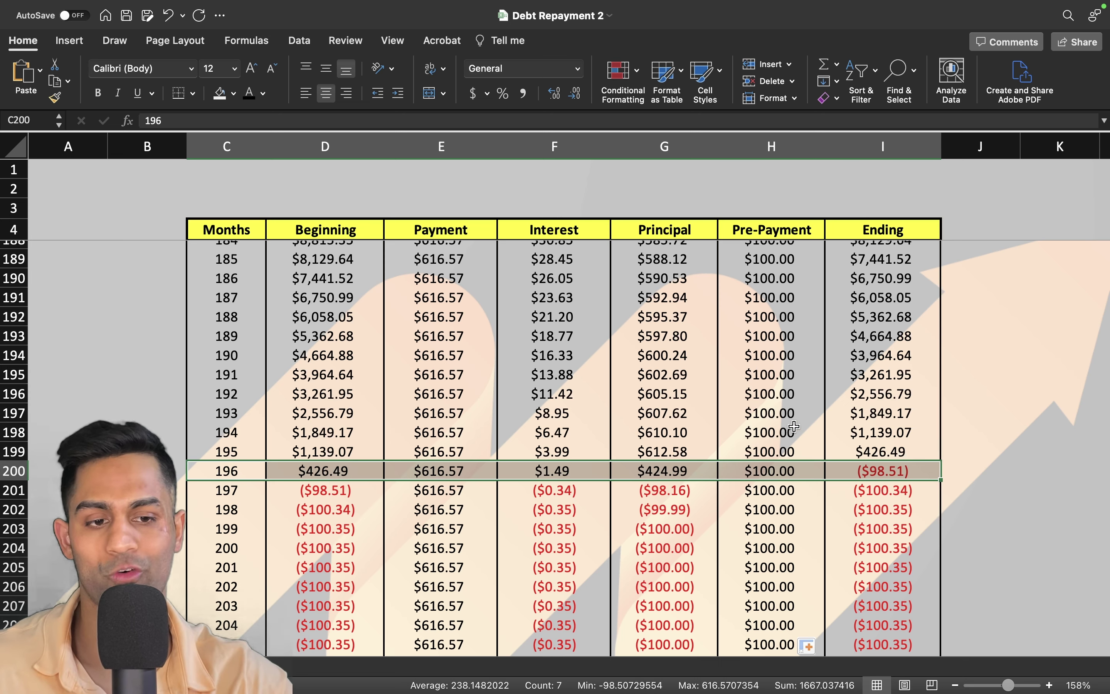
scroll(794, 426, "up", 20)
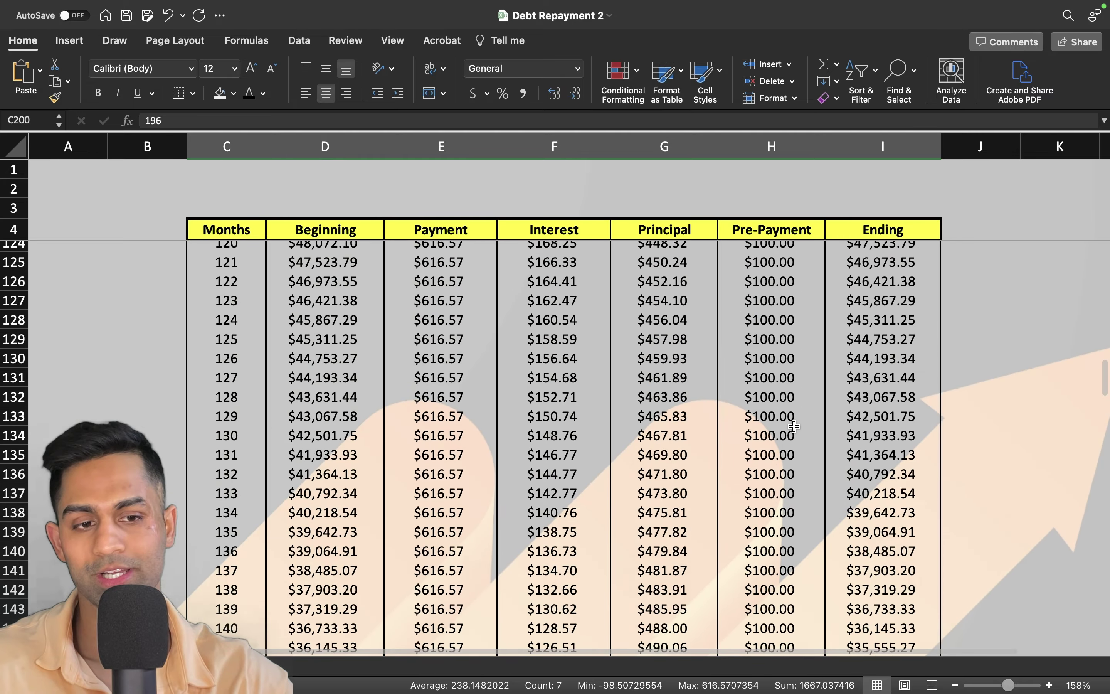
scroll(794, 427, "up", 20)
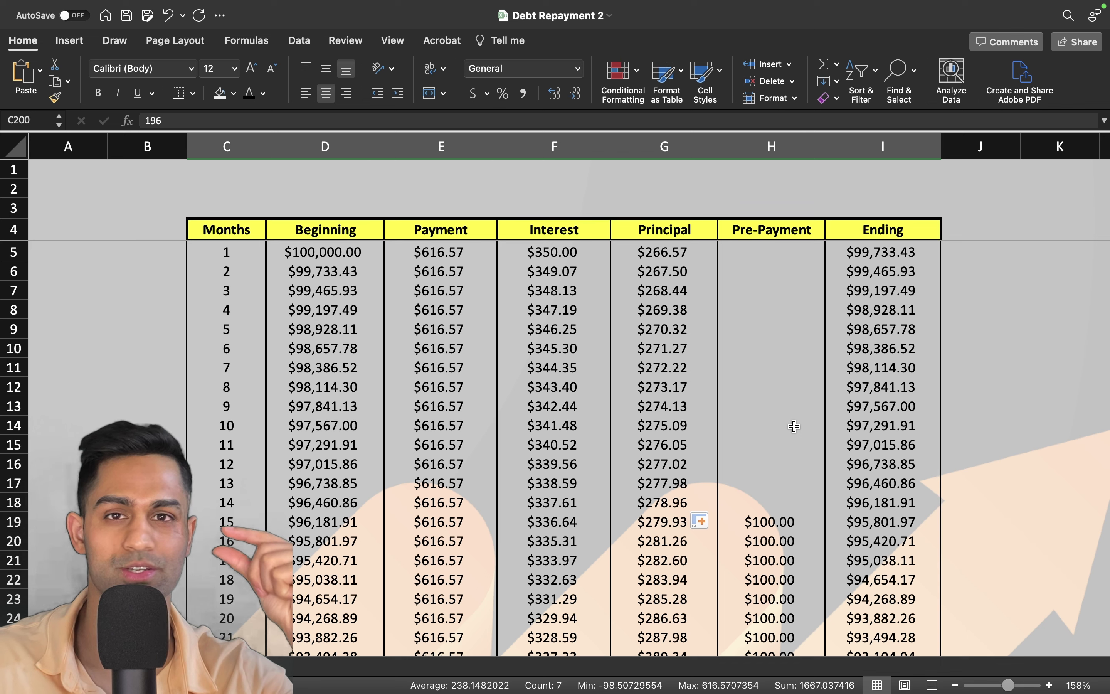
Change month 15's pre-payment to 200 and fill it down column H
scroll(793, 426, "down", 1)
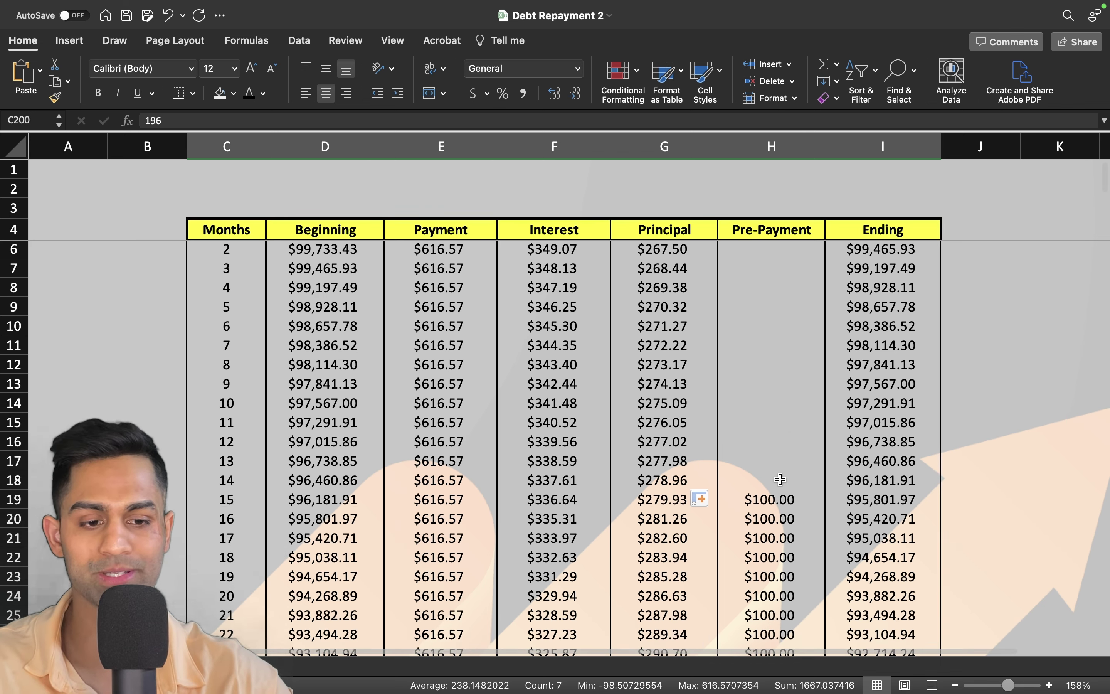
left_click(779, 496)
type("200")
key("Return")
left_click(779, 497)
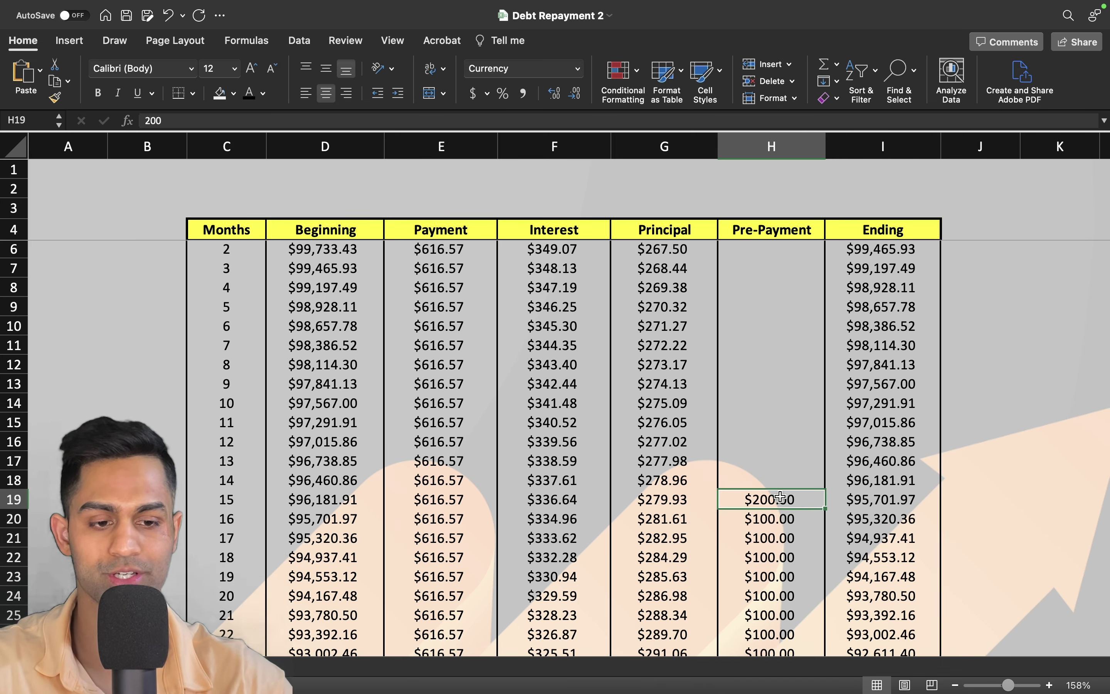
double_click(824, 507)
Select the month 167 row, where the Ending balance first turns negative
scroll(792, 534, "down", 5)
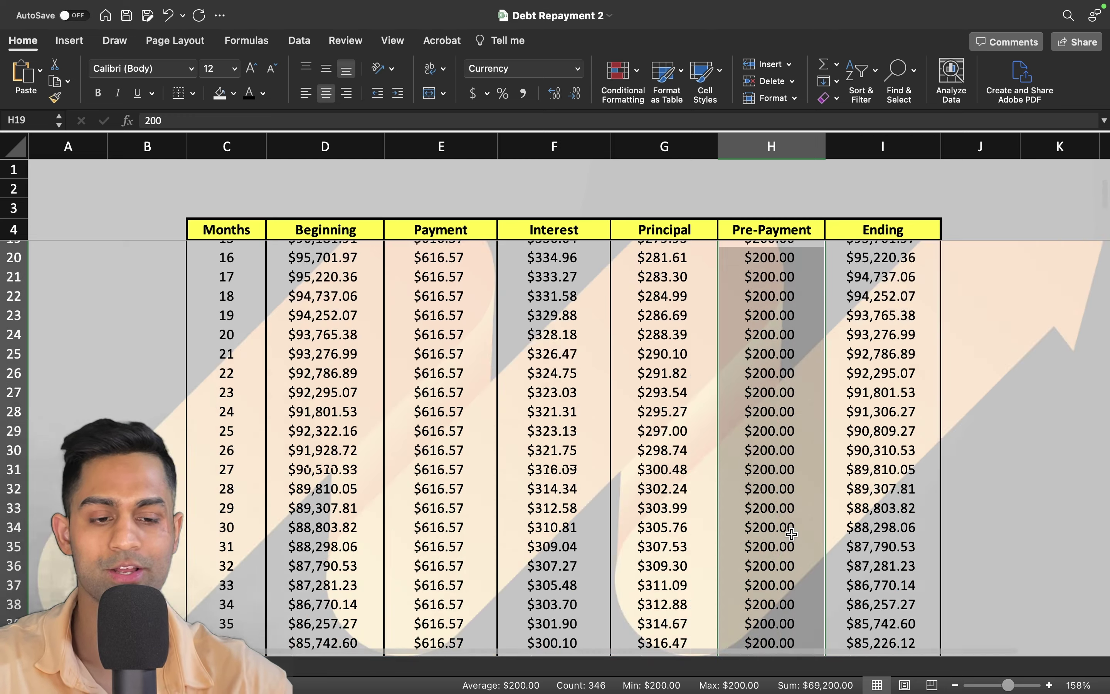
scroll(791, 534, "down", 20)
scroll(792, 534, "up", 8)
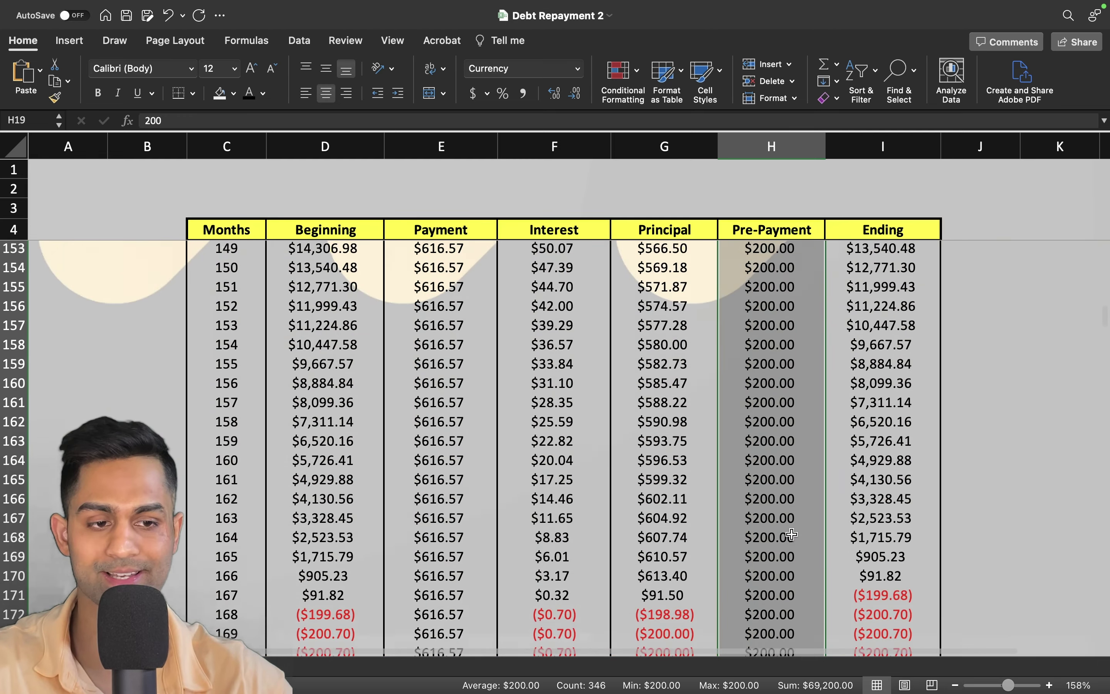
scroll(791, 534, "down", 4)
left_click(876, 381)
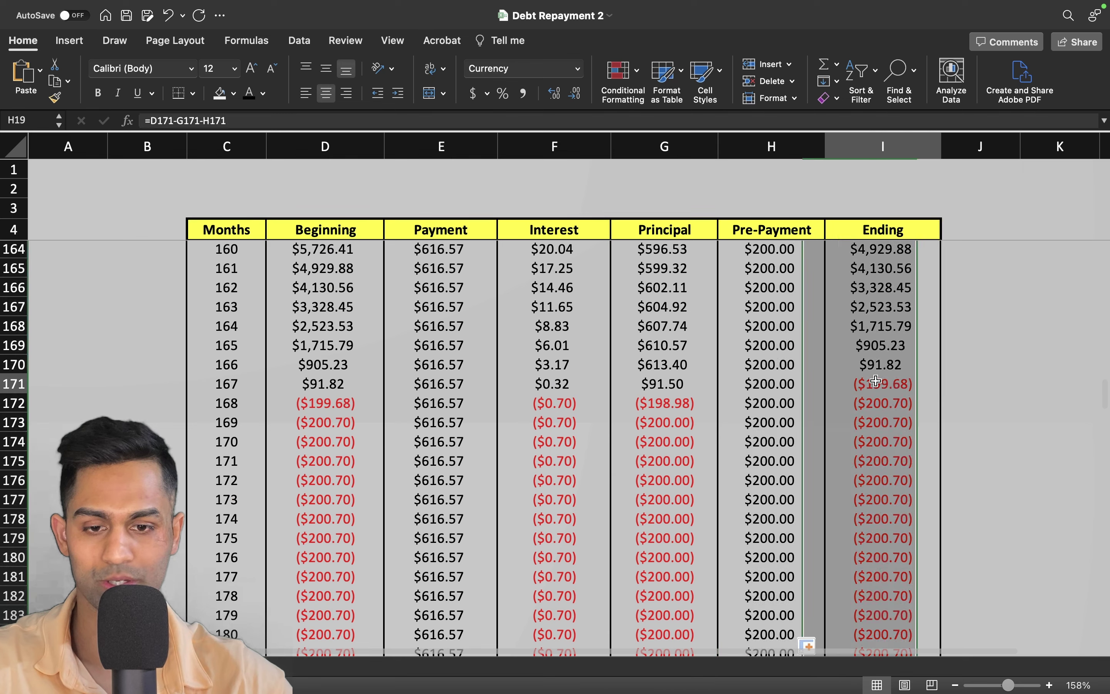
left_click_drag(876, 381, 250, 378)
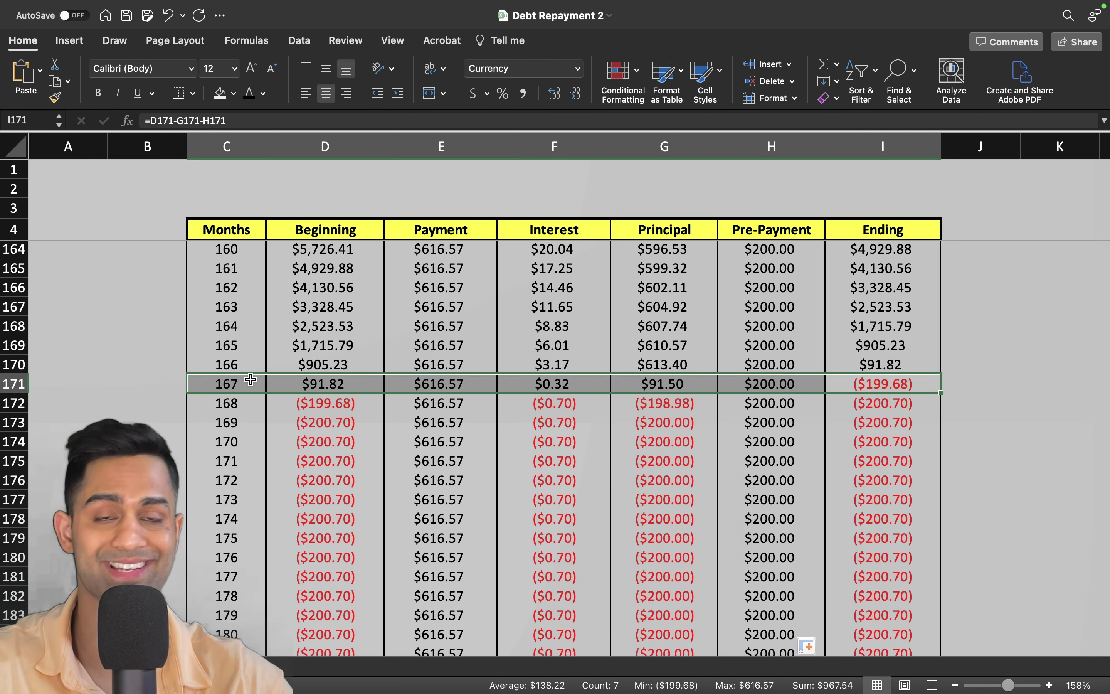
left_click(251, 379)
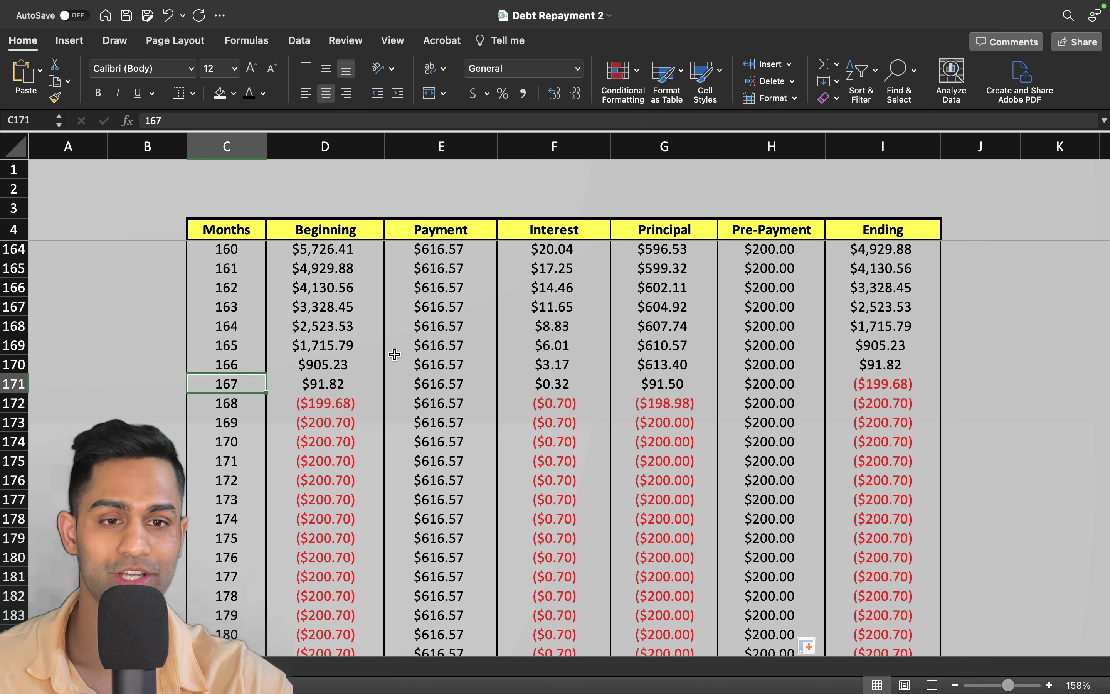
left_click(938, 8)
type("240-167")
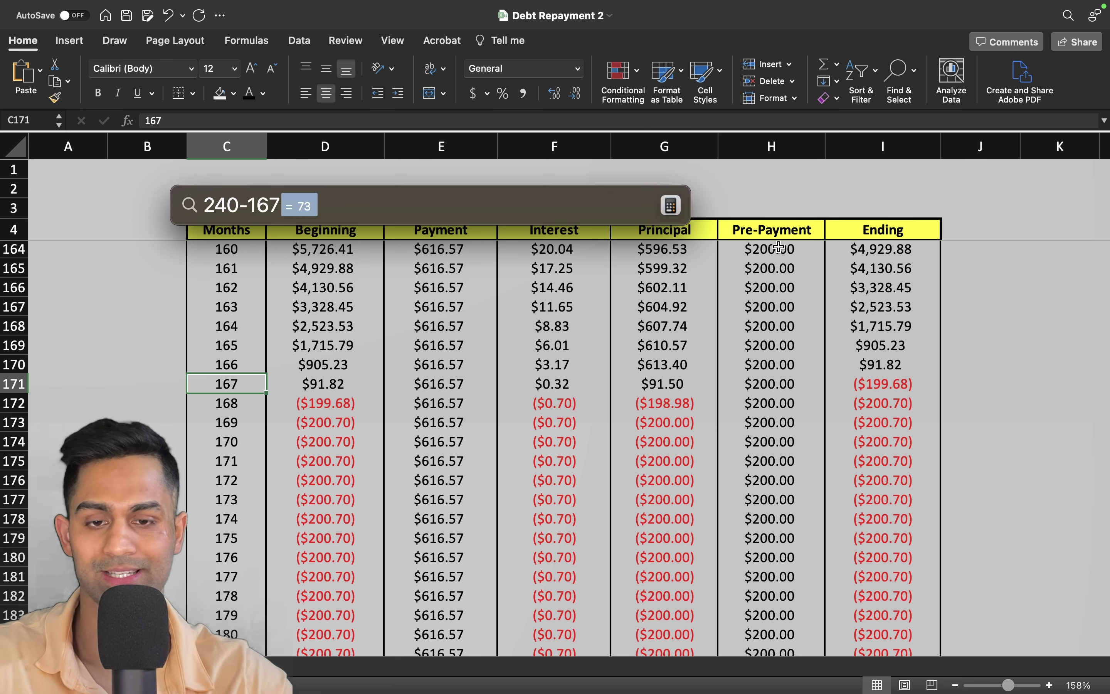
double_click(265, 205)
left_click(265, 205)
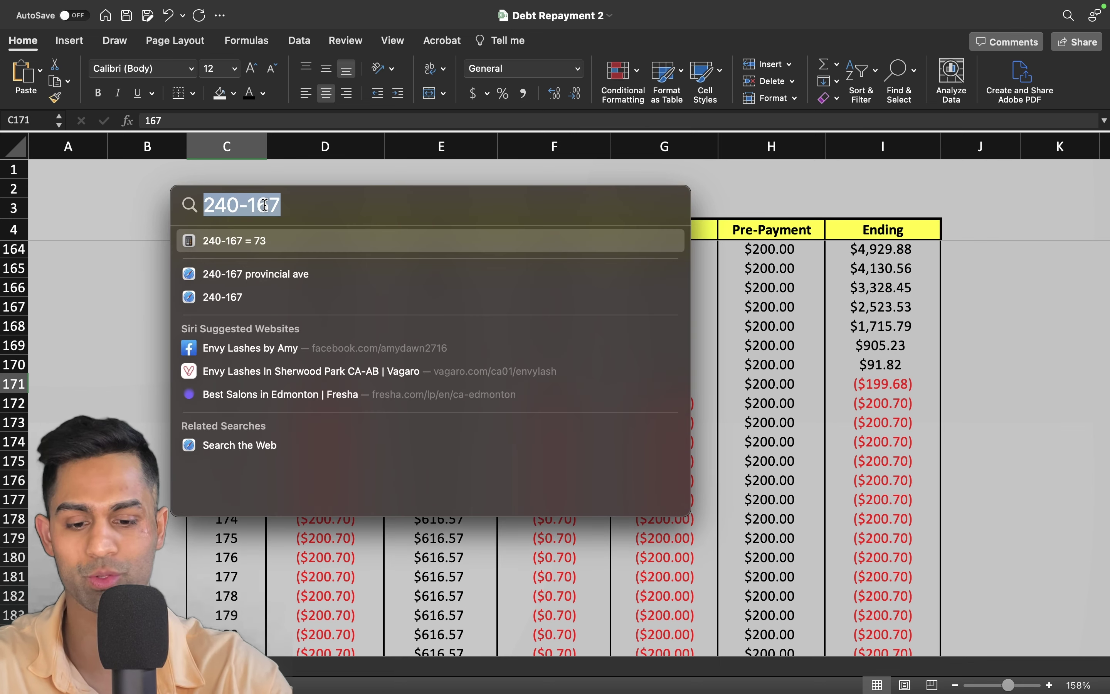
type("73/12")
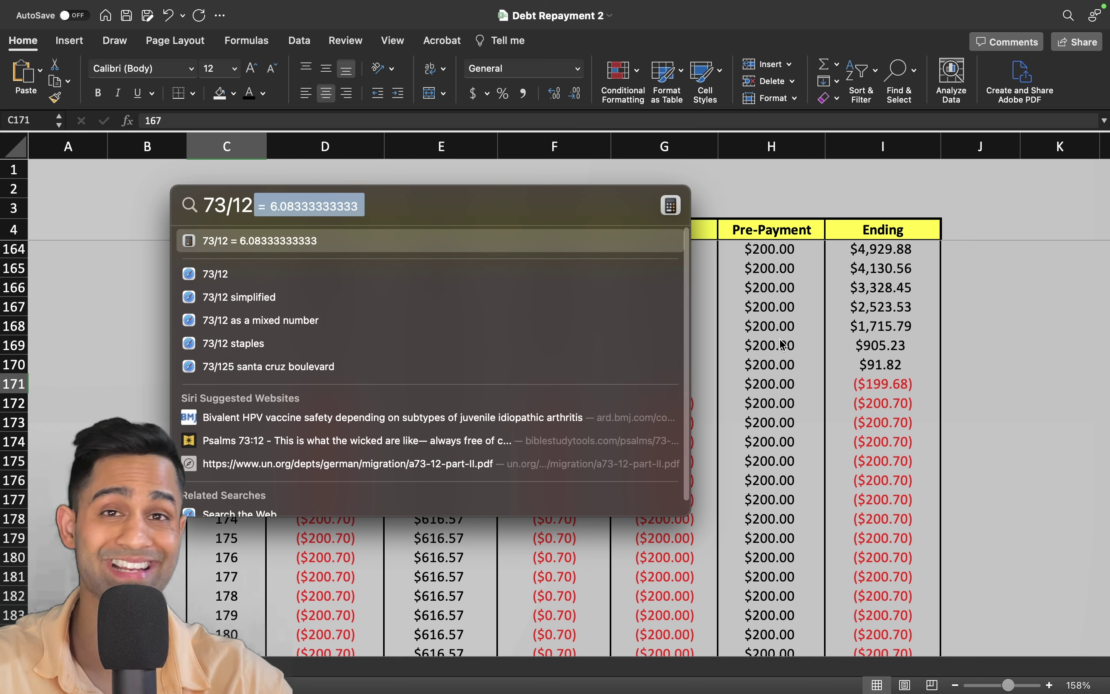
key("Escape")
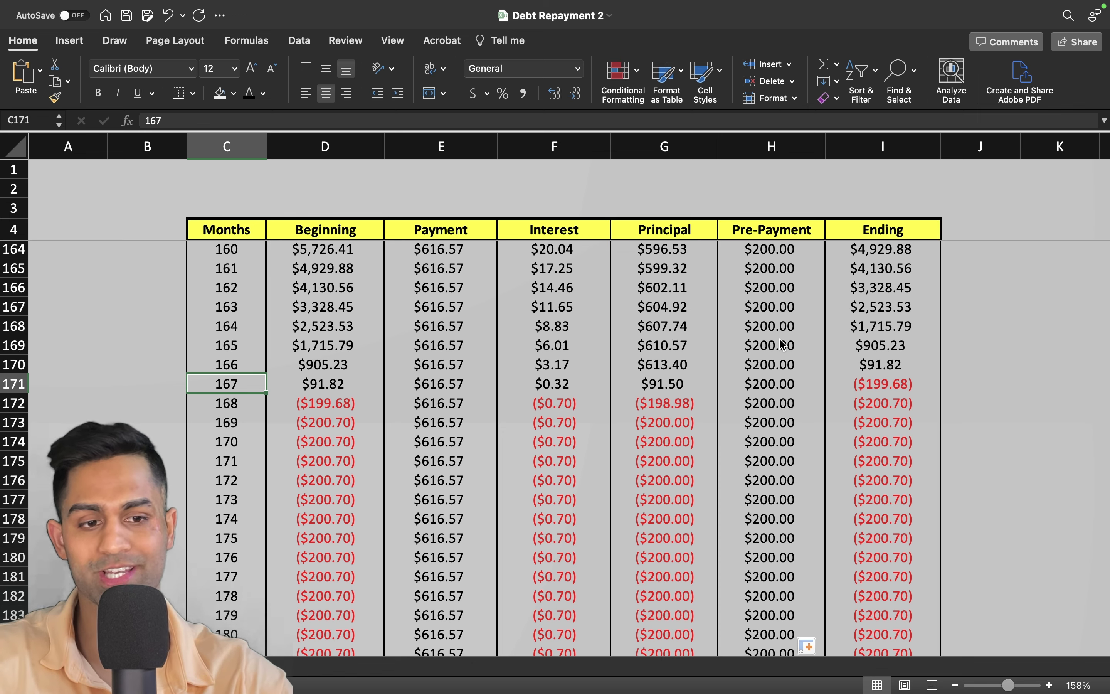
Undo the fill and enter 25000 as the month 15 pre-payment in H19
scroll(783, 344, "up", 14)
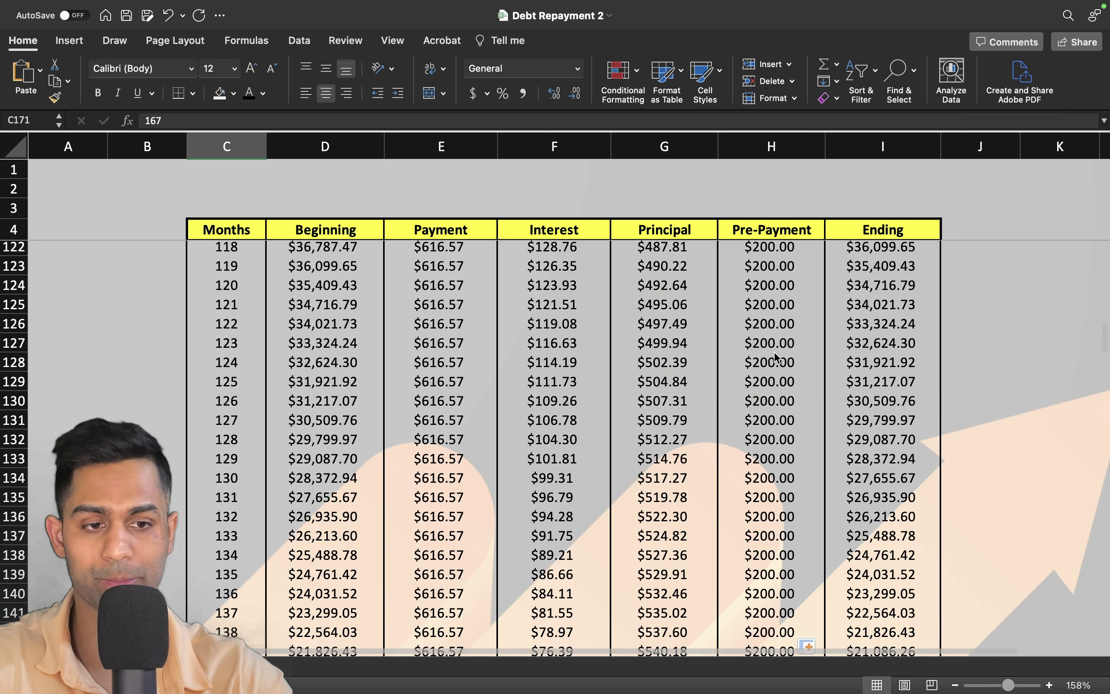
key("super+z")
key("super+z")
key("super+z")
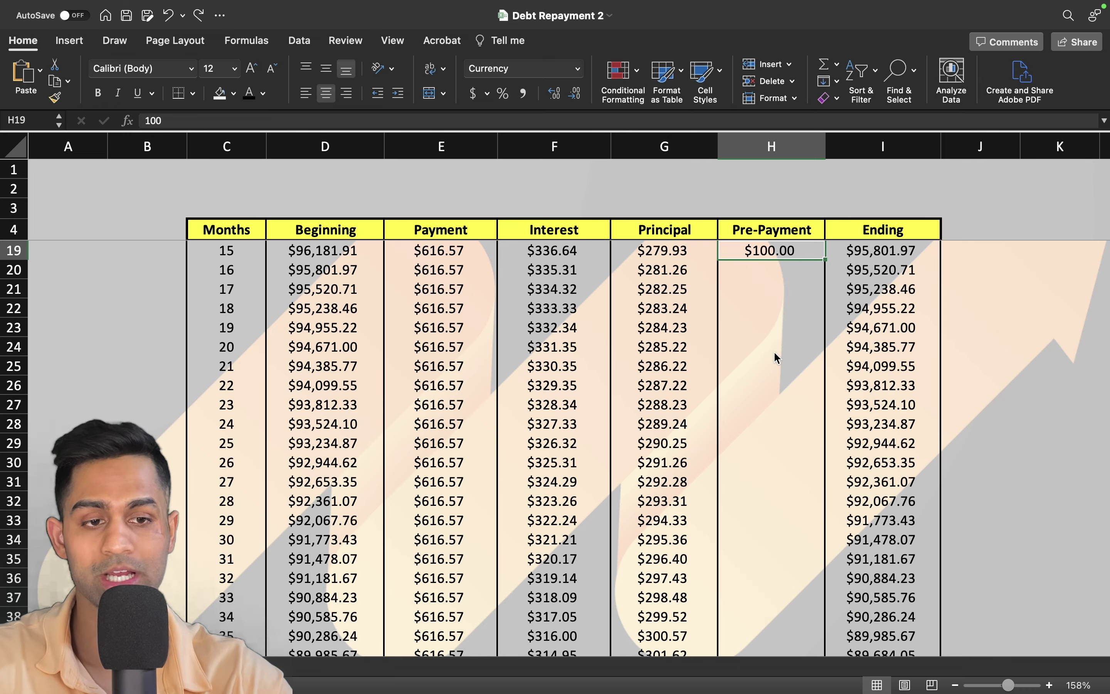
scroll(773, 356, "up", 2)
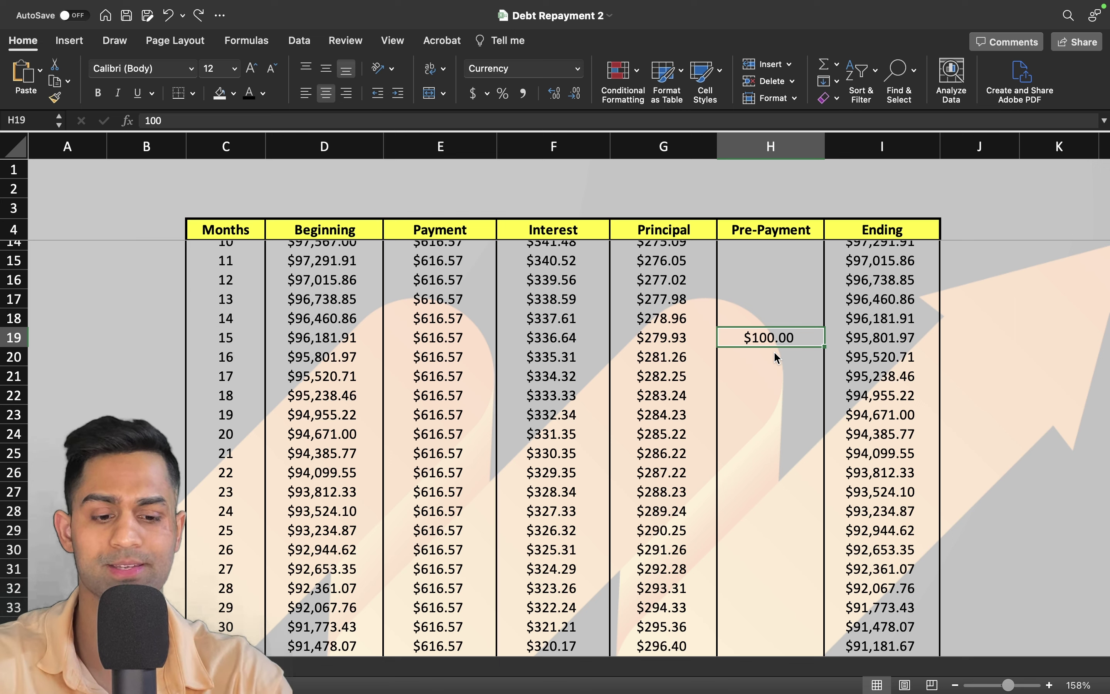
type("25000")
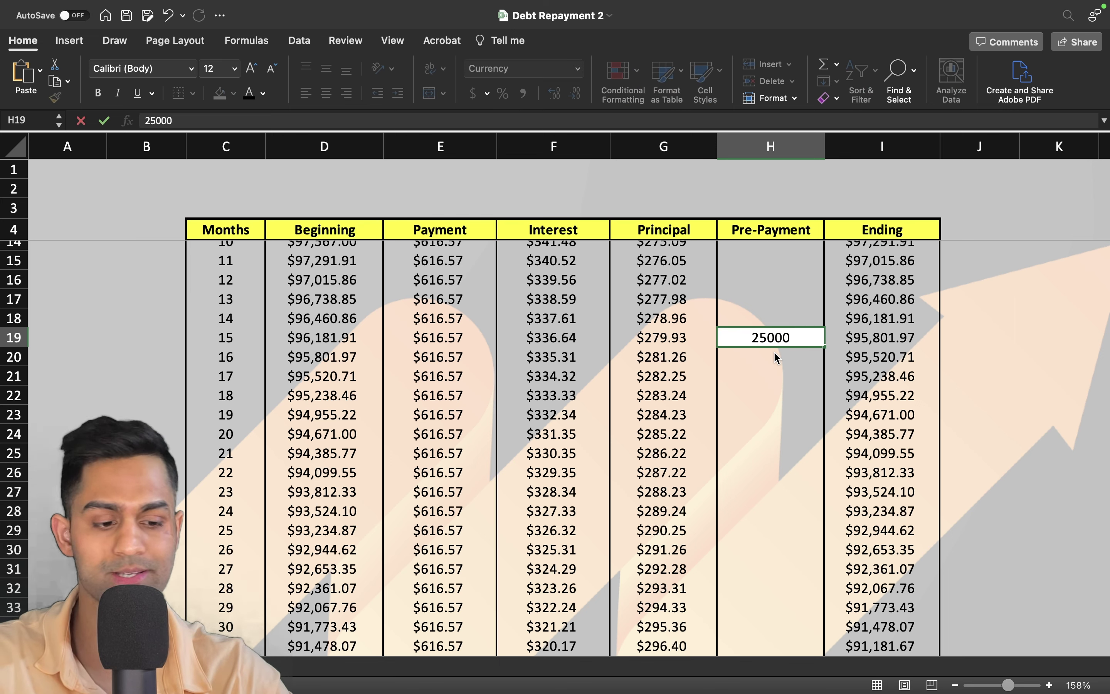
key("Return")
Check the payoff row near month 163, then review the Pre-Payment entries through month 15
scroll(773, 353, "down", 10)
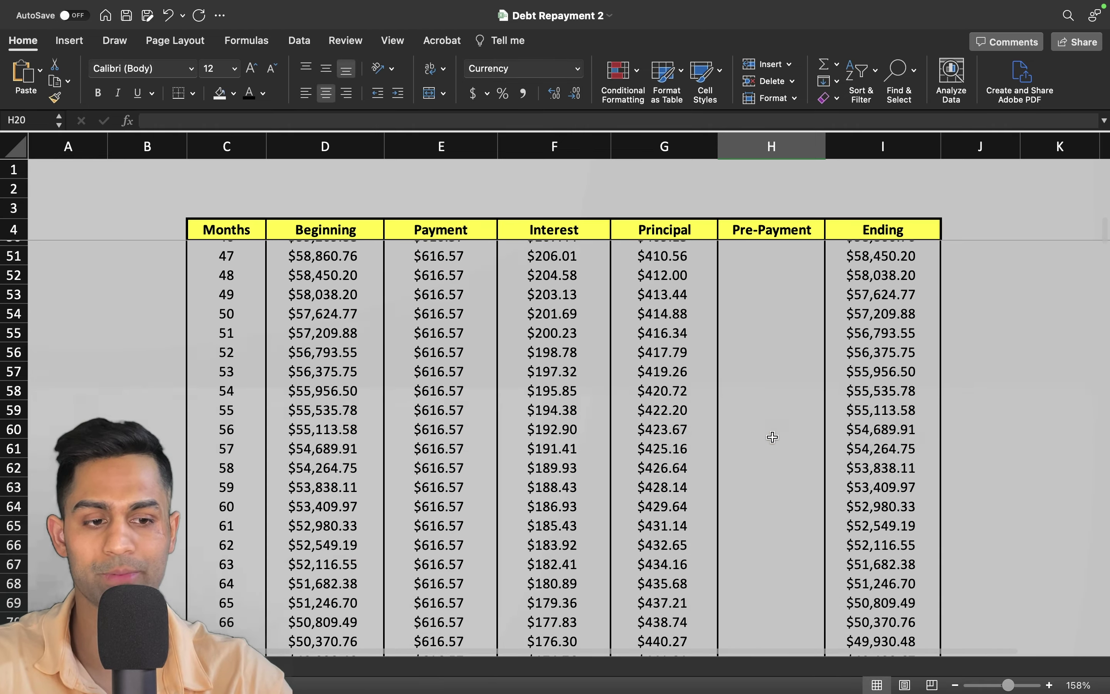
scroll(772, 436, "down", 20)
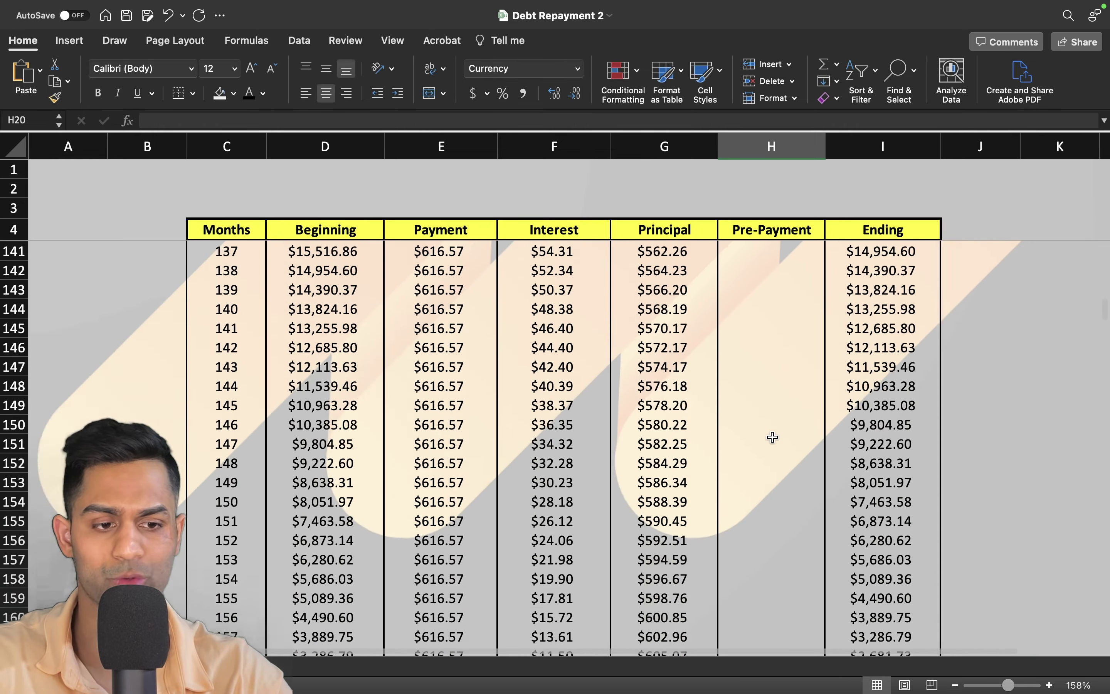
scroll(772, 436, "down", 6)
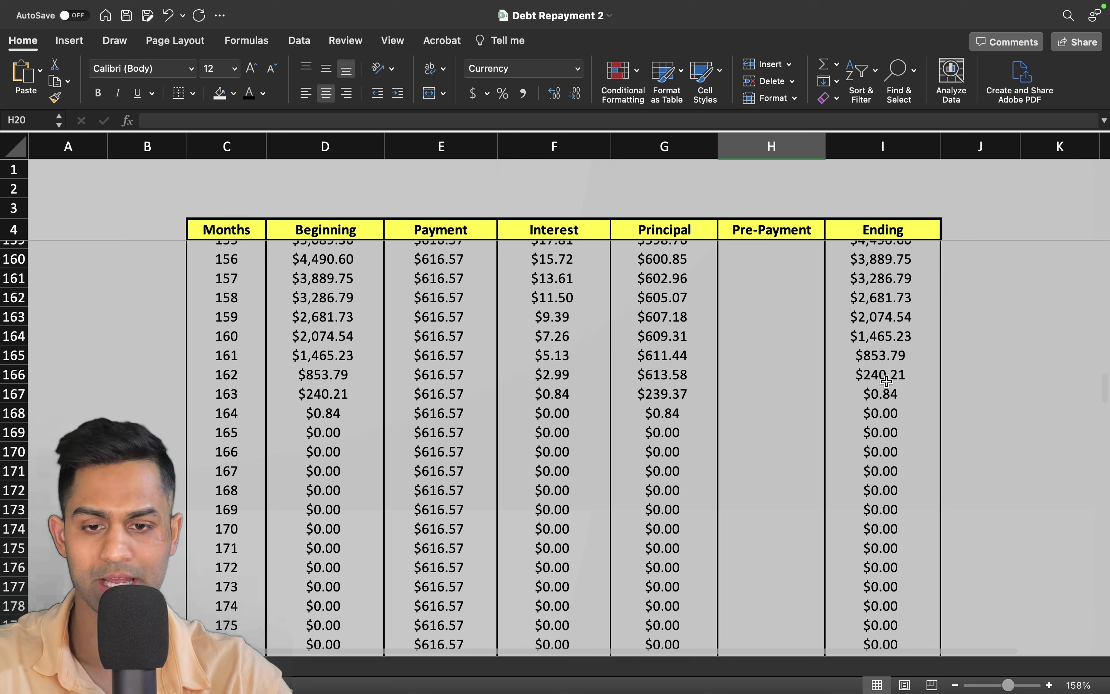
left_click_drag(885, 381, 847, 389)
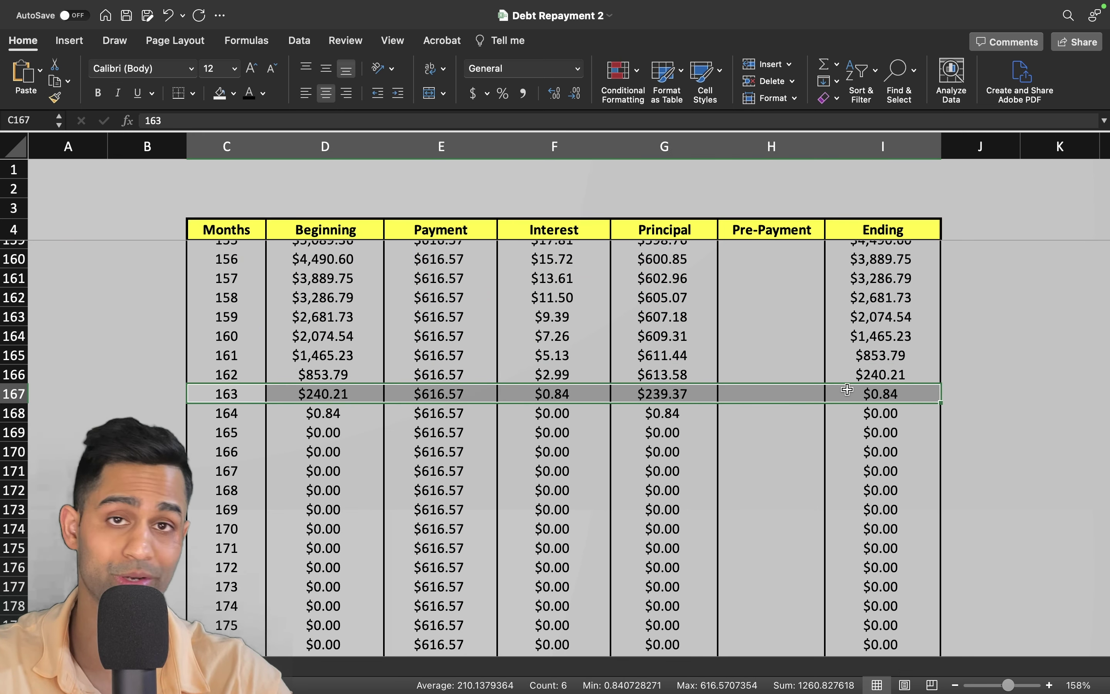
scroll(779, 359, "up", 20)
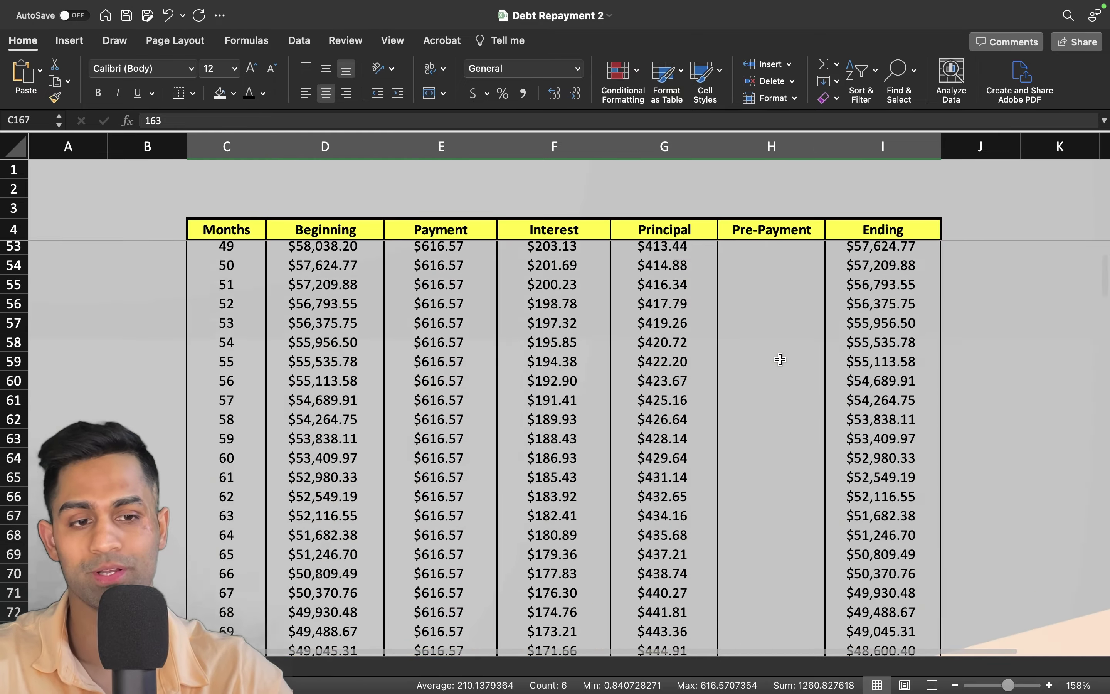
scroll(779, 359, "up", 15)
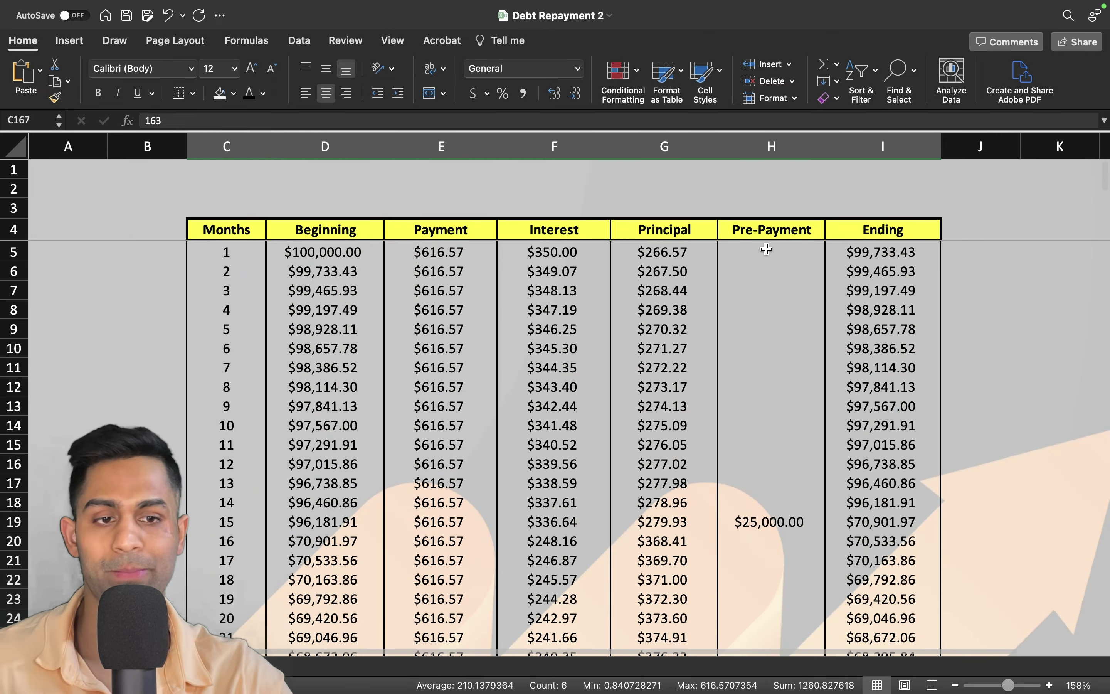
left_click_drag(765, 229, 763, 523)
Clear the $25,000 pre-payment in month 15 (cell H19), restoring the $95,901.97 ending balance
left_click(769, 525)
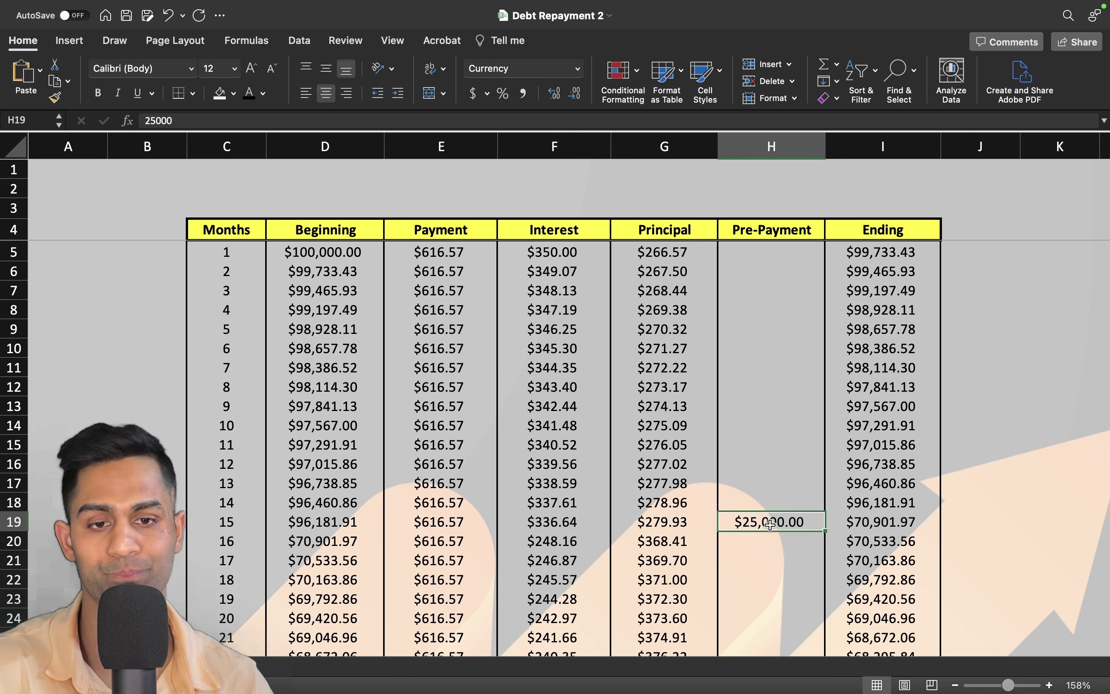
key("Delete")
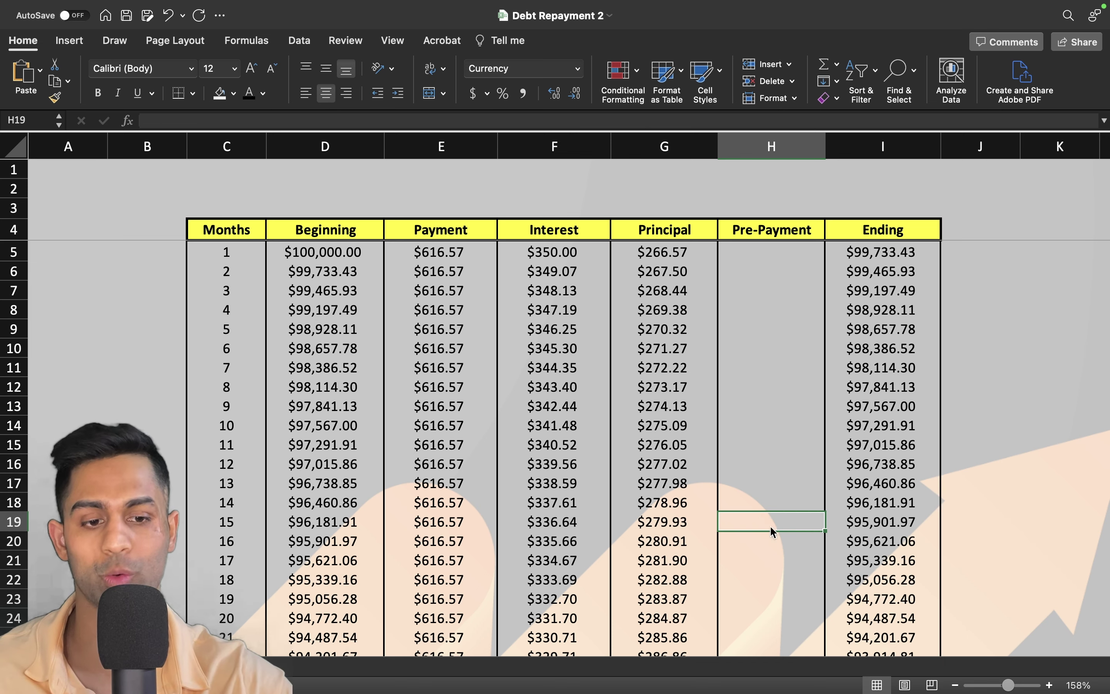
On the loan inputs sheet, highlight the 4.20% Rate, $100,000 Amount and $616.57 Payment rows
key("ctrl+Page_Up")
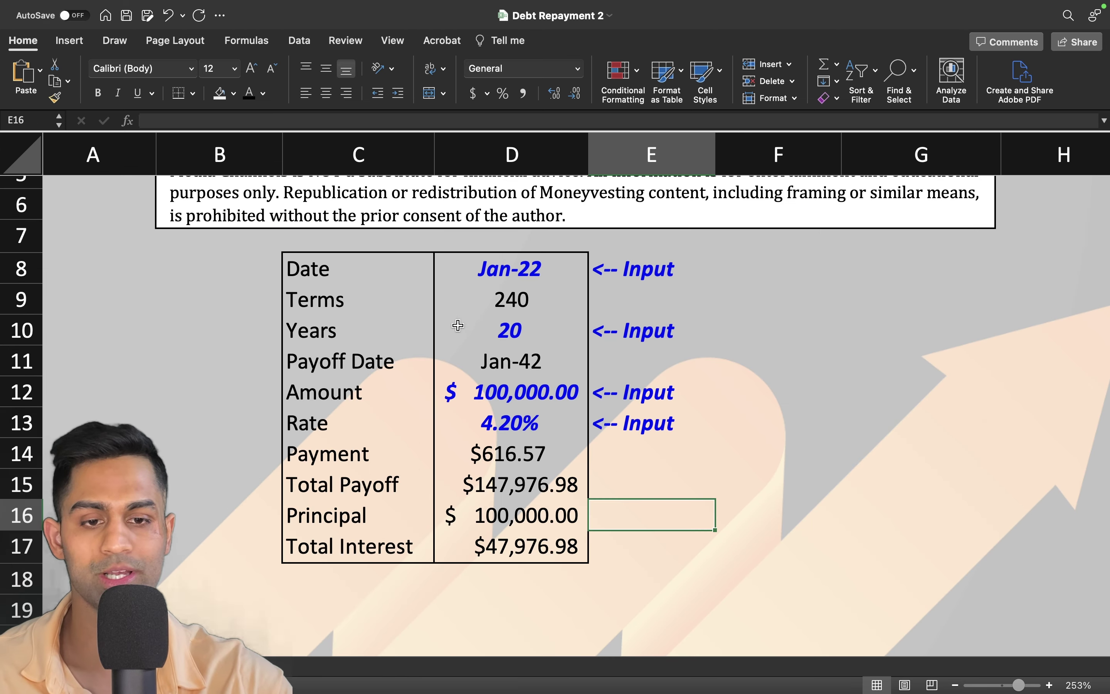
left_click_drag(329, 422, 537, 423)
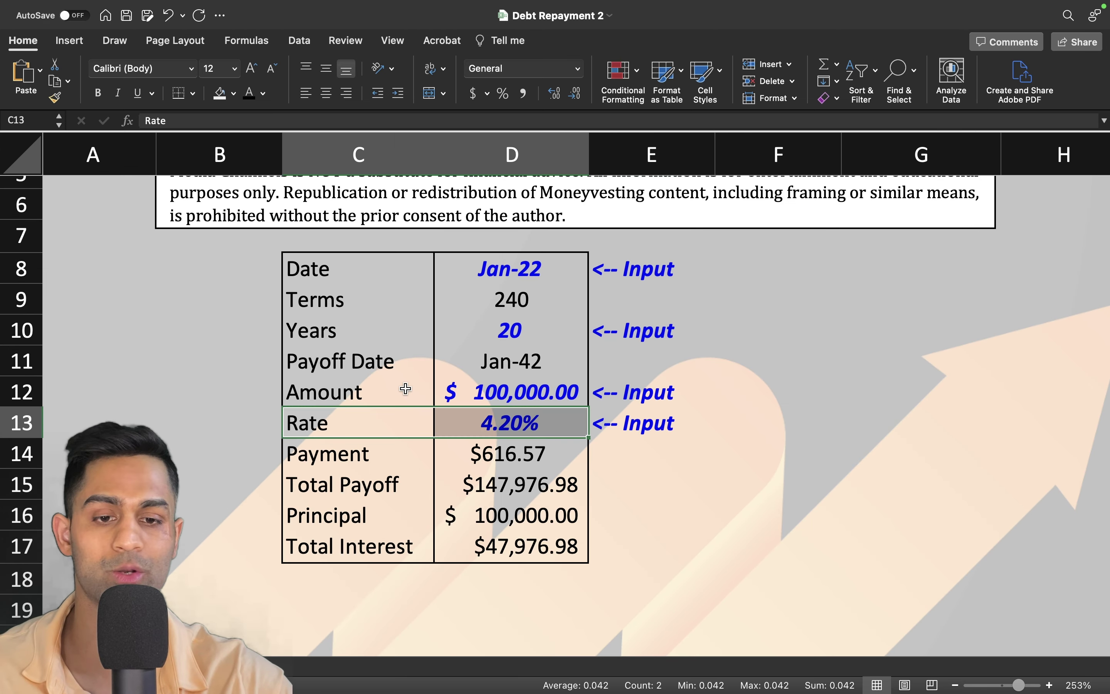
left_click_drag(406, 390, 532, 389)
left_click_drag(364, 453, 530, 452)
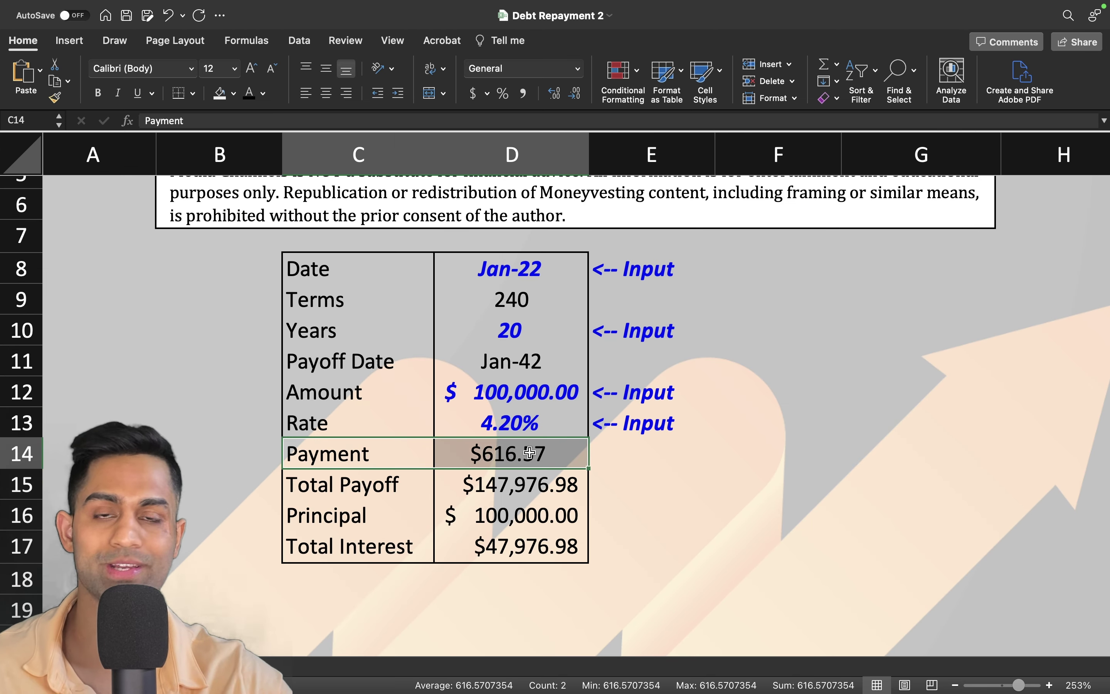